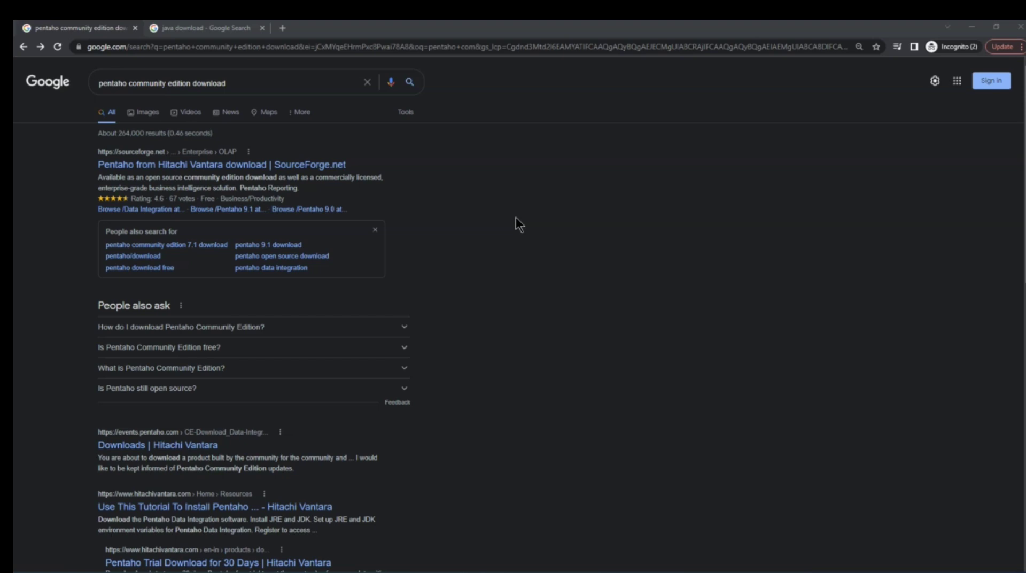
From the java download results, open java.com's all-OS downloads page and scroll to Windows Offline (64-bit).
left_click(201, 27)
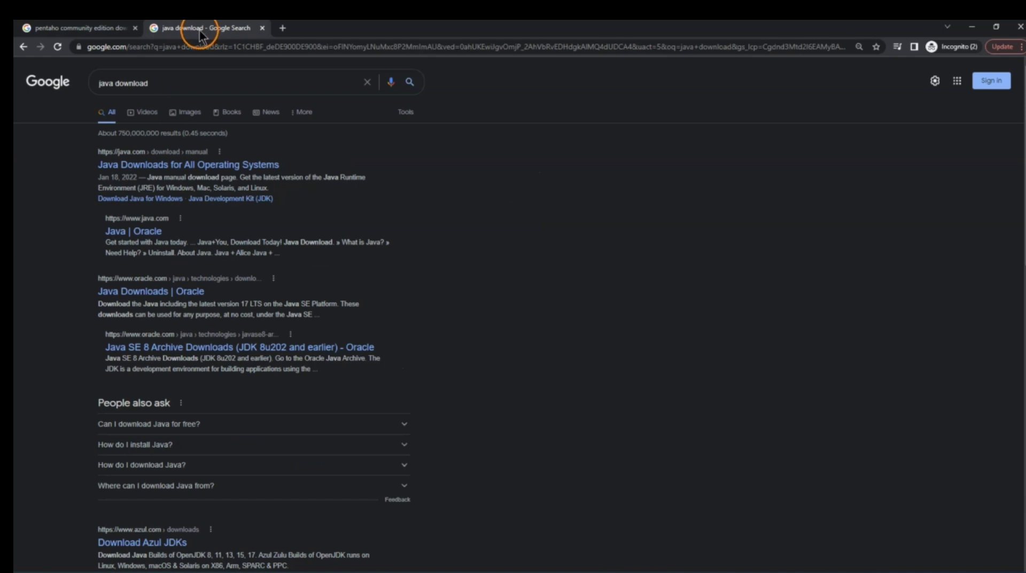
left_click_drag(161, 82, 81, 84)
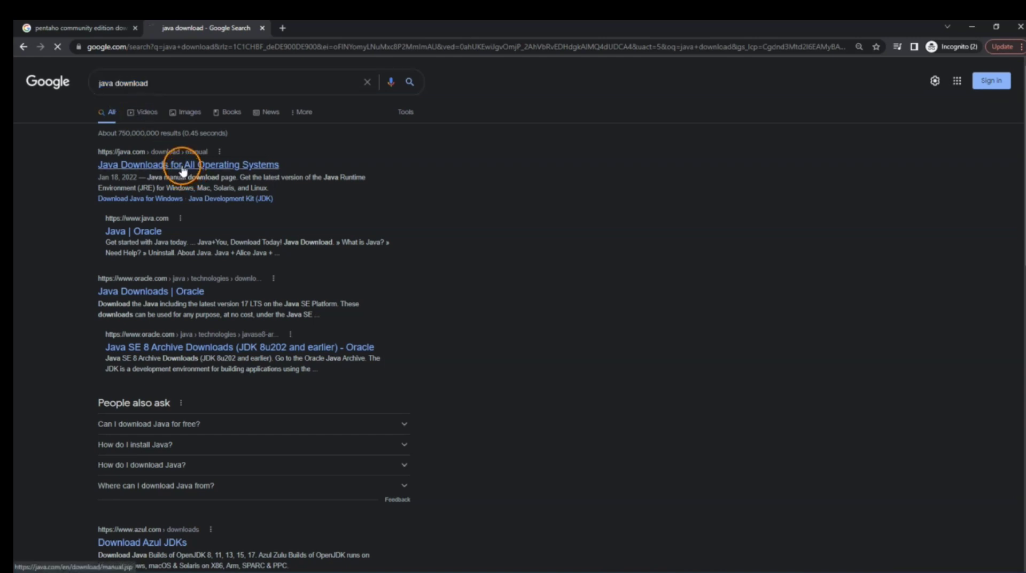
left_click(127, 164)
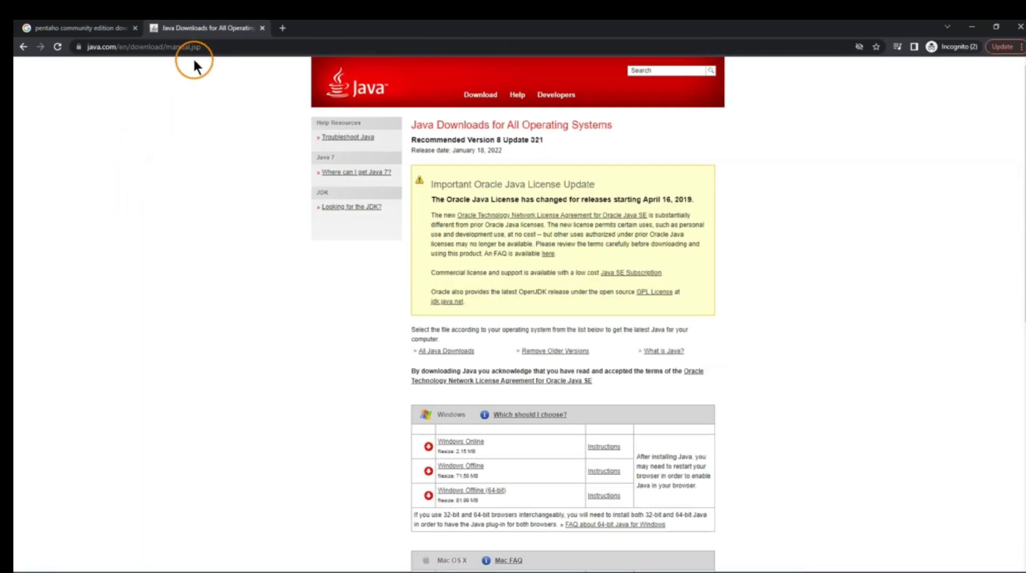
scroll(299, 331, "down", 3)
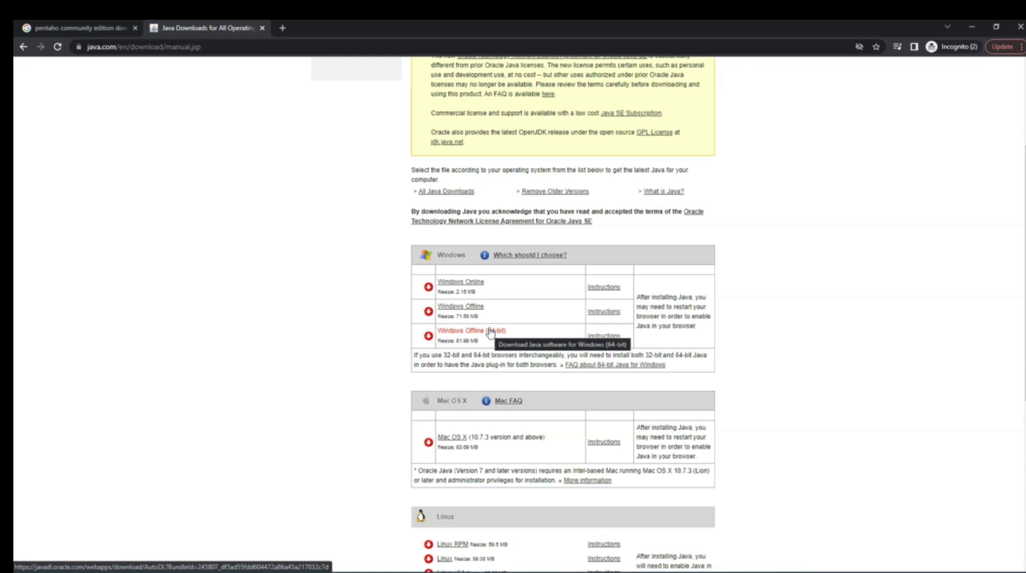
Start downloading pdi-ce-9.2.0.0-290.zip from SourceForge's Pentaho project page, then return to the project summary.
left_click(72, 30)
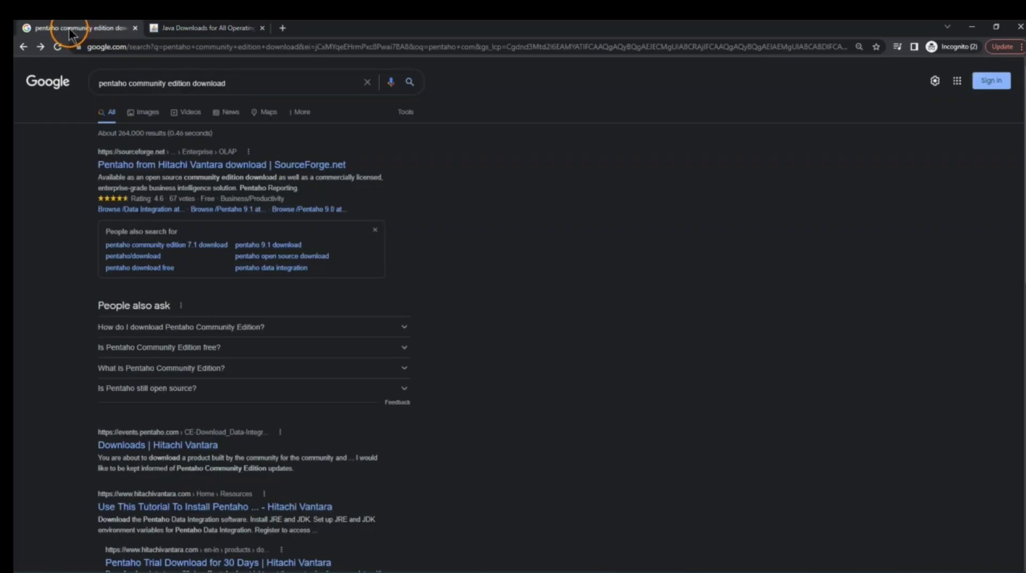
left_click(123, 167)
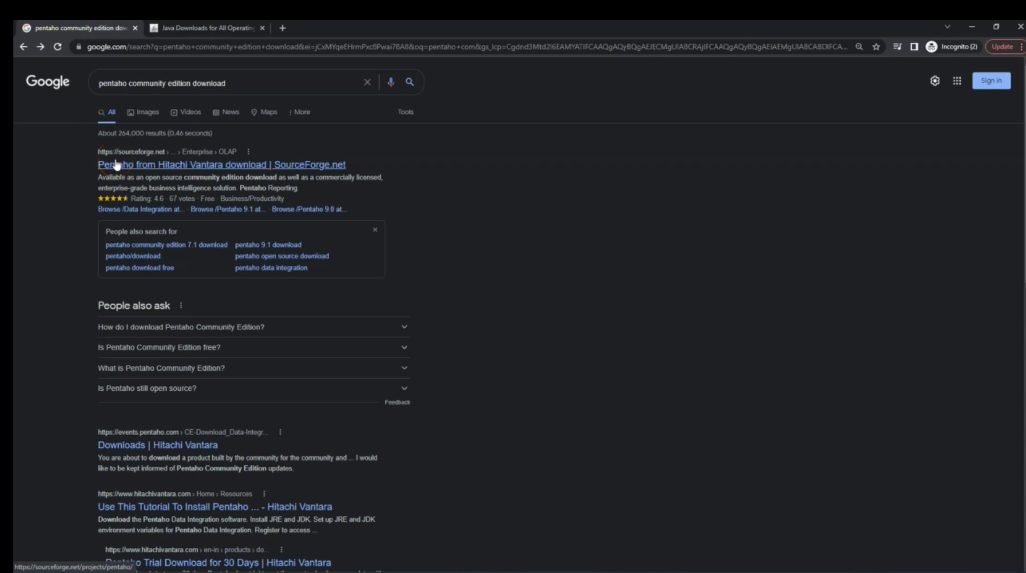
left_click(113, 169)
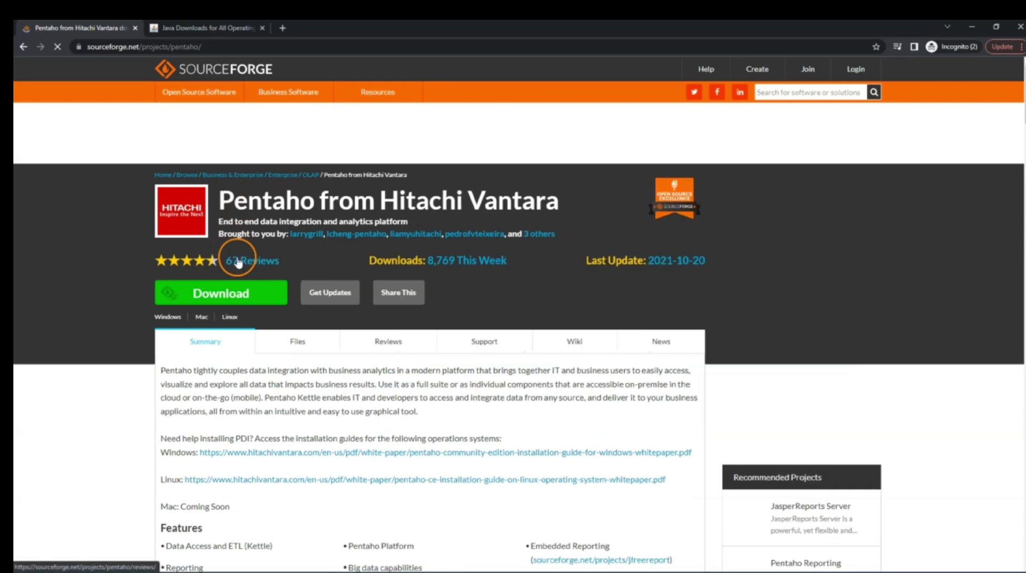
scroll(221, 272, "down", 1)
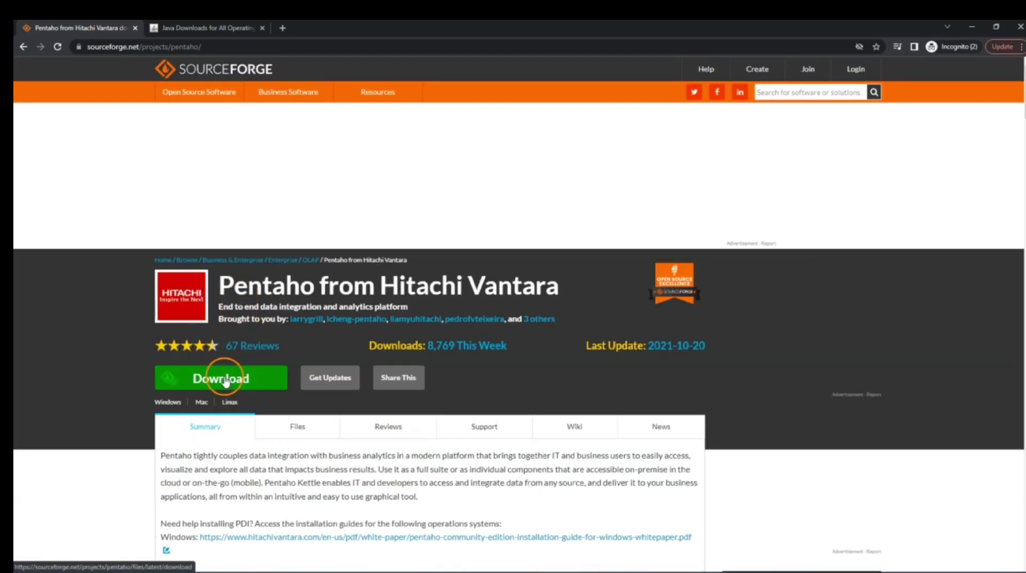
left_click(225, 380)
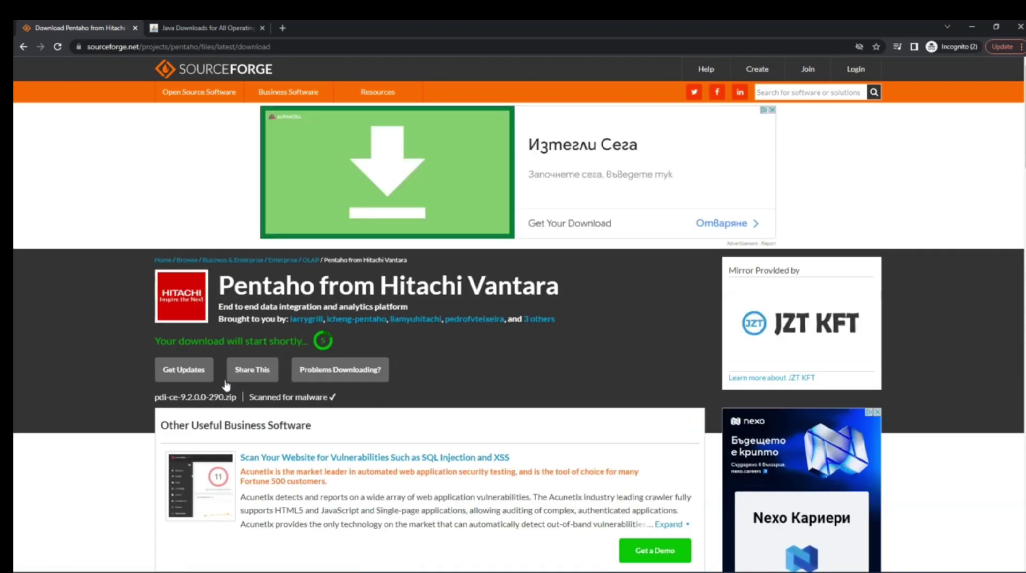
key("alt+Left")
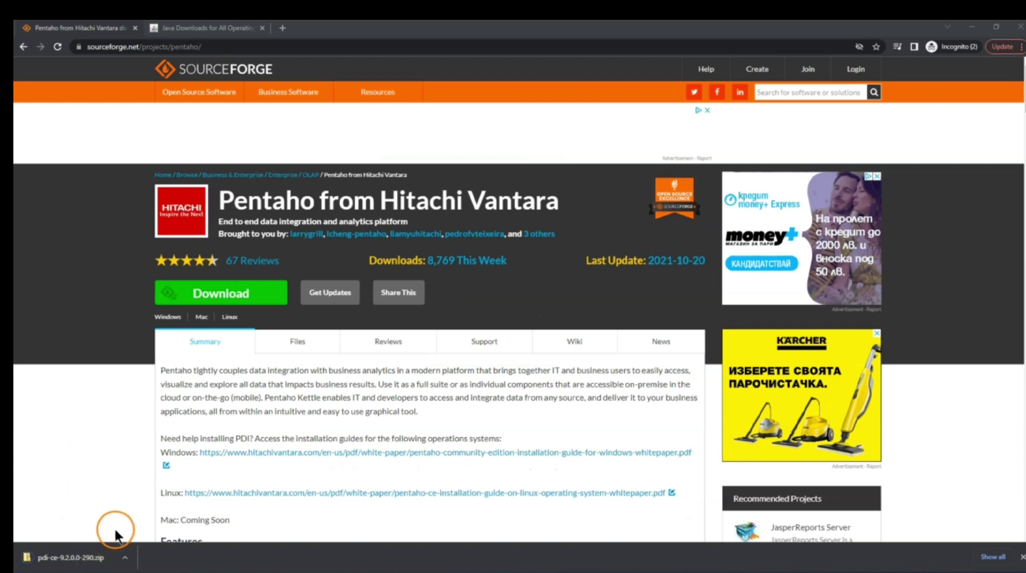
Locate the downloaded pdi-ce-9.2.0.0-290.zip in Downloads and extract it into a pdi-ce-9.2.0.0-290 folder.
left_click(126, 559)
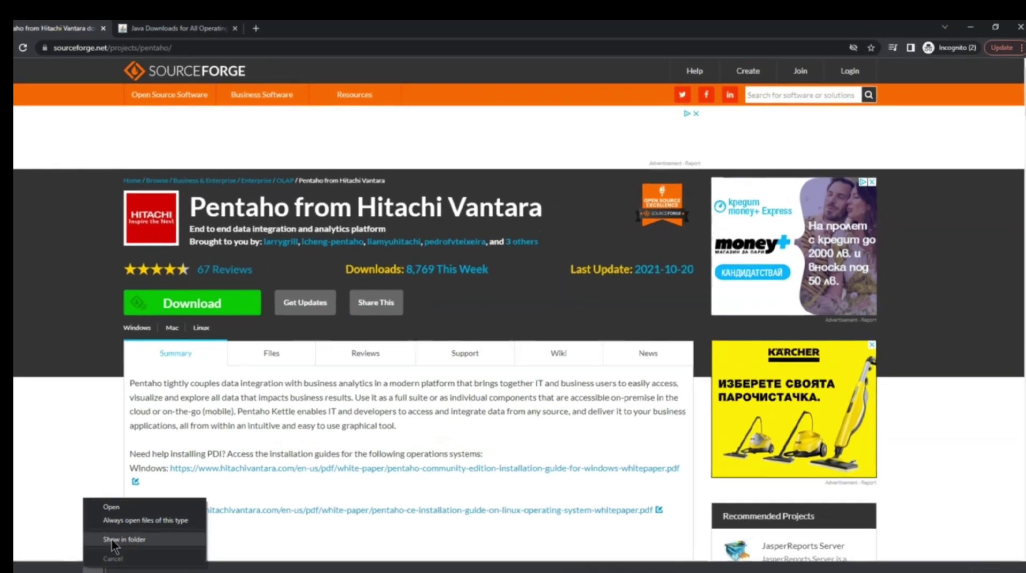
left_click(112, 540)
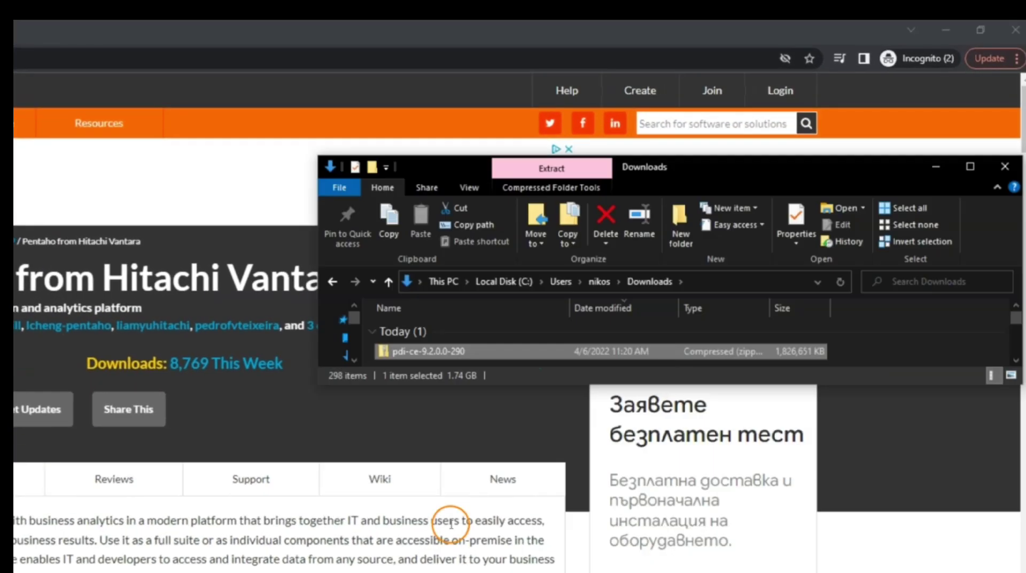
right_click(407, 350)
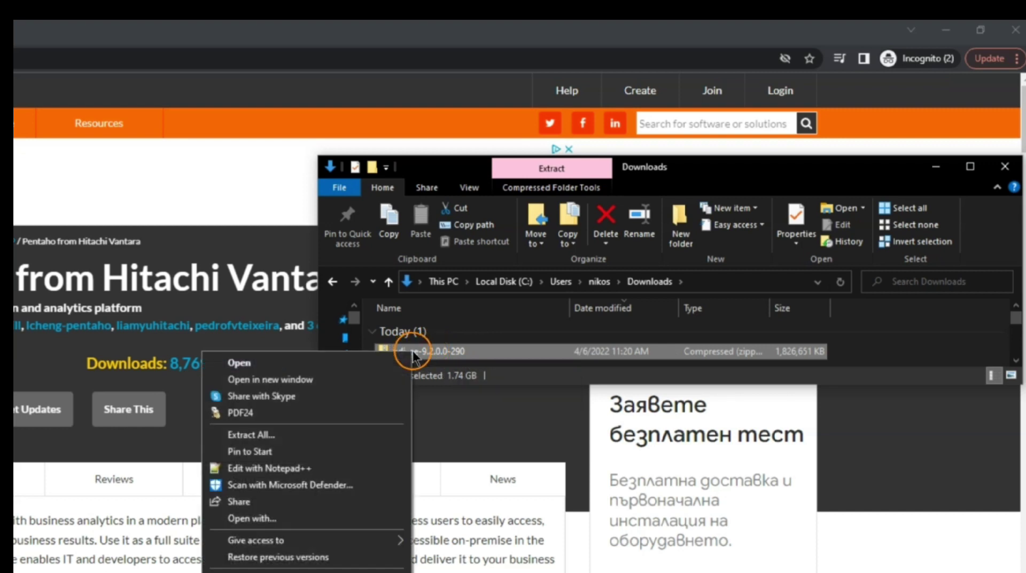
left_click(247, 435)
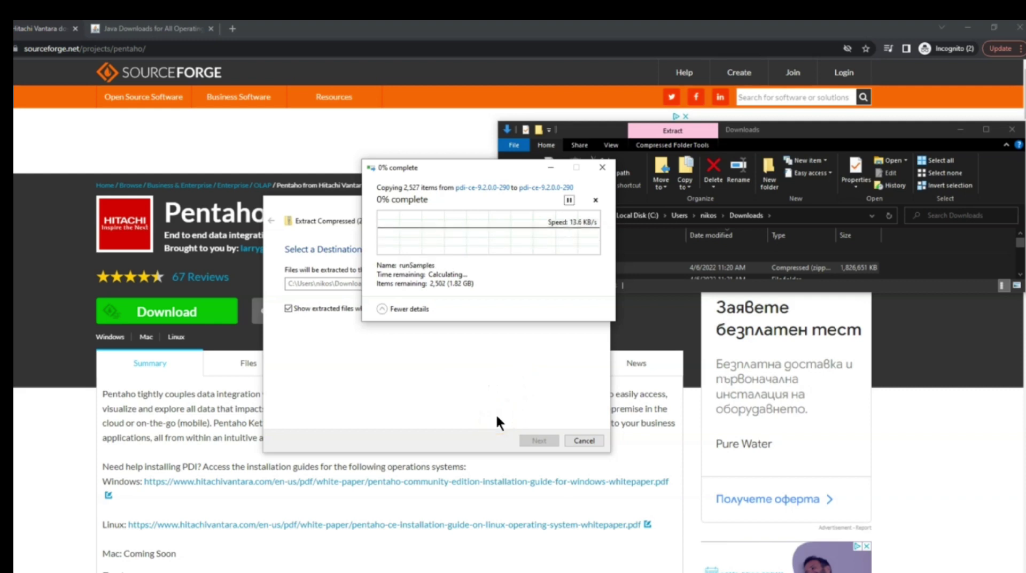
left_click(510, 317)
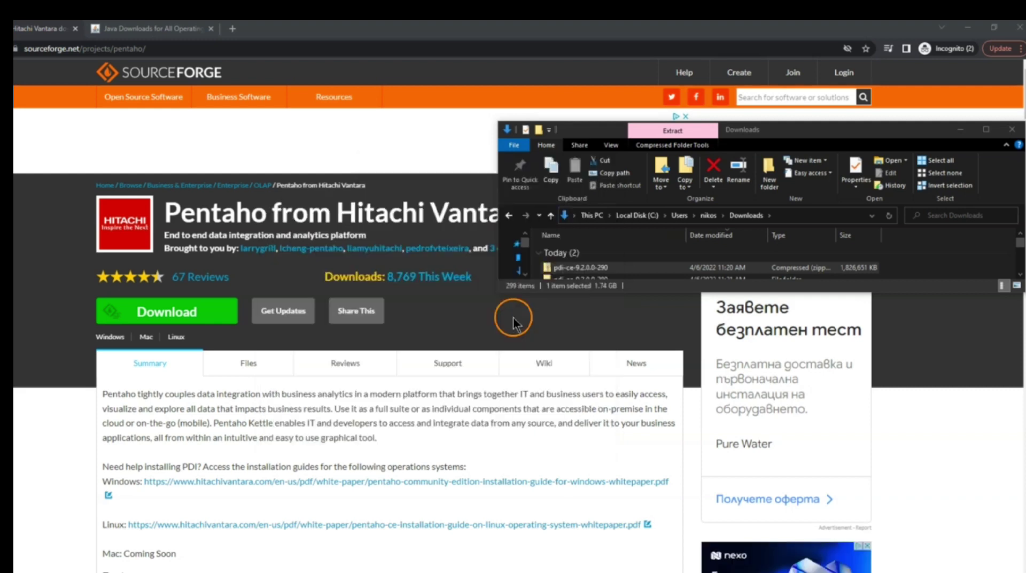
Browse into pdi-ce-9.2.0.0-290\data-integration, enlarge the window, and select the Spoon batch file.
left_click(579, 280)
left_click(583, 273)
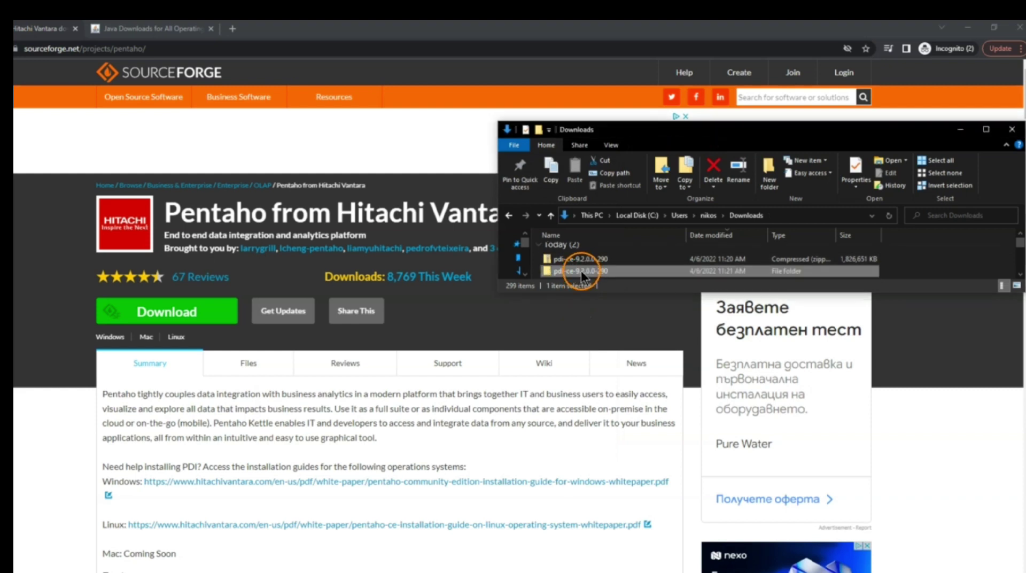
double_click(574, 271)
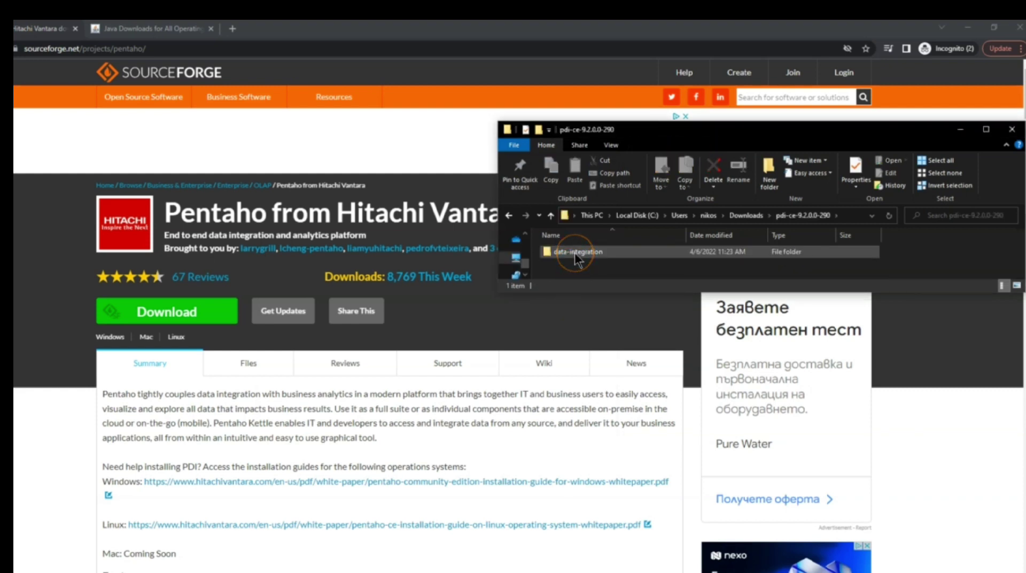
double_click(575, 252)
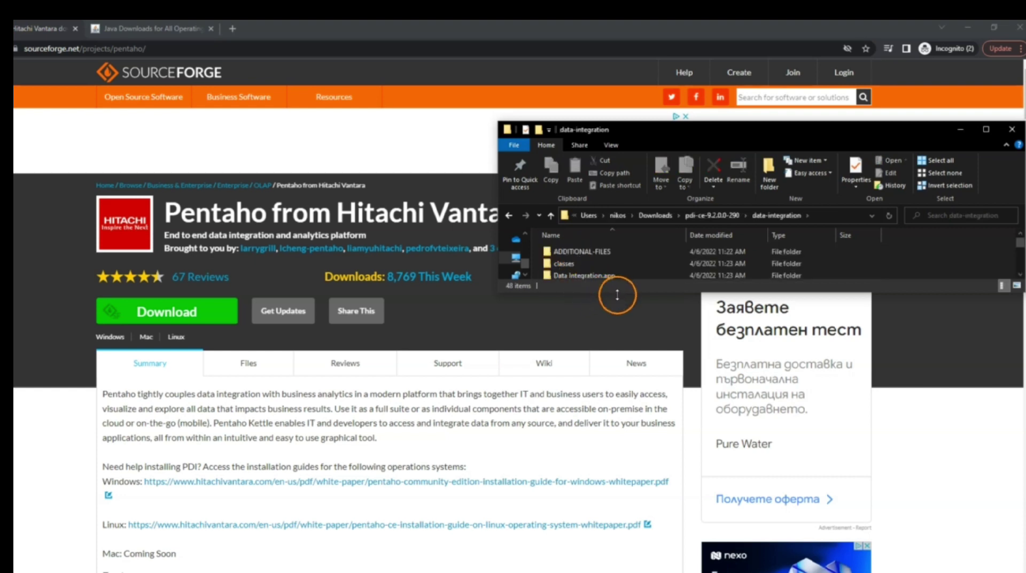
left_click_drag(618, 294, 591, 488)
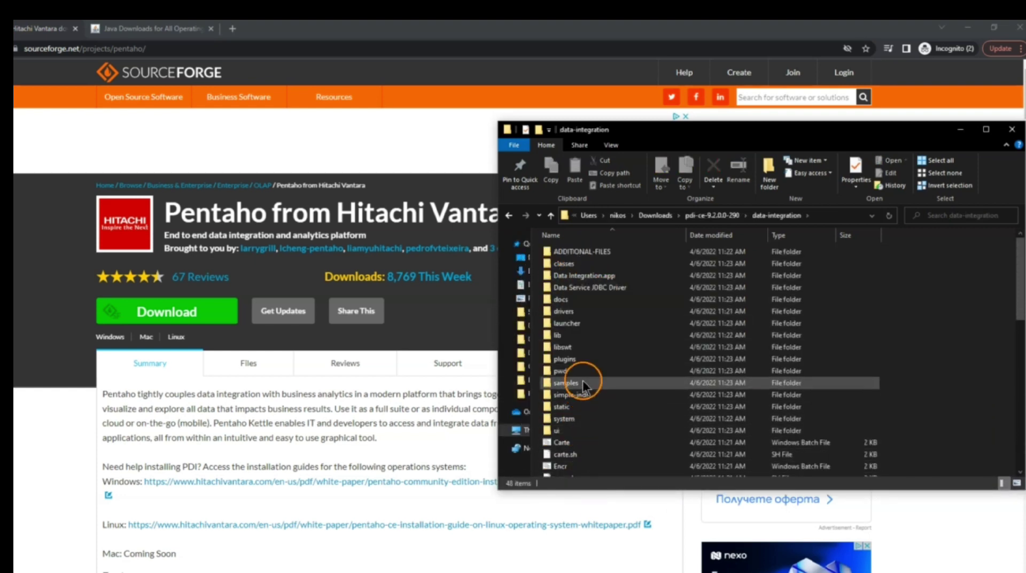
scroll(584, 385, "down", 9)
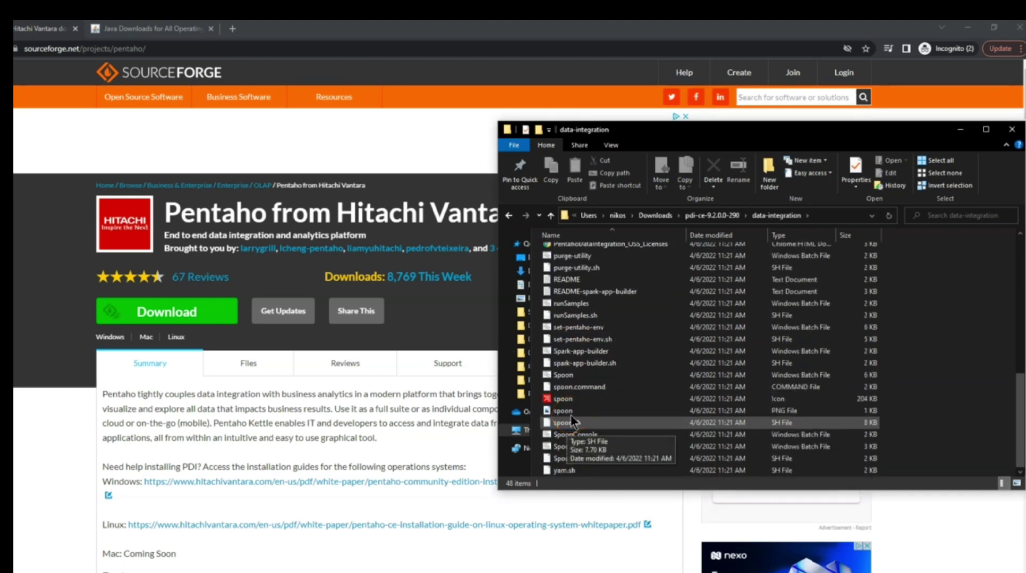
left_click(565, 376)
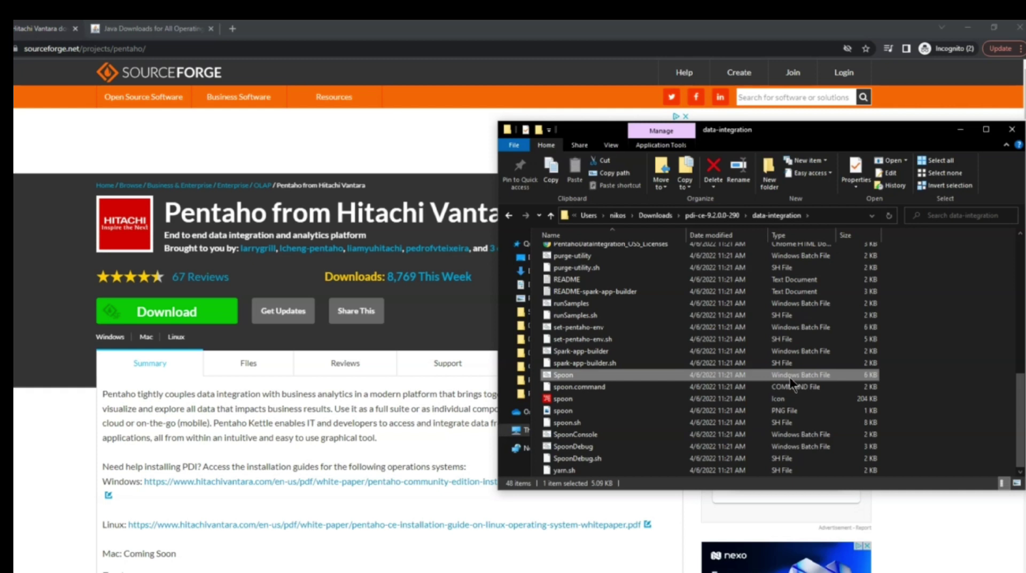
Run Spoon.bat from the data-integration folder, triggering the Windows protected your PC warning.
double_click(790, 375)
left_click(617, 422)
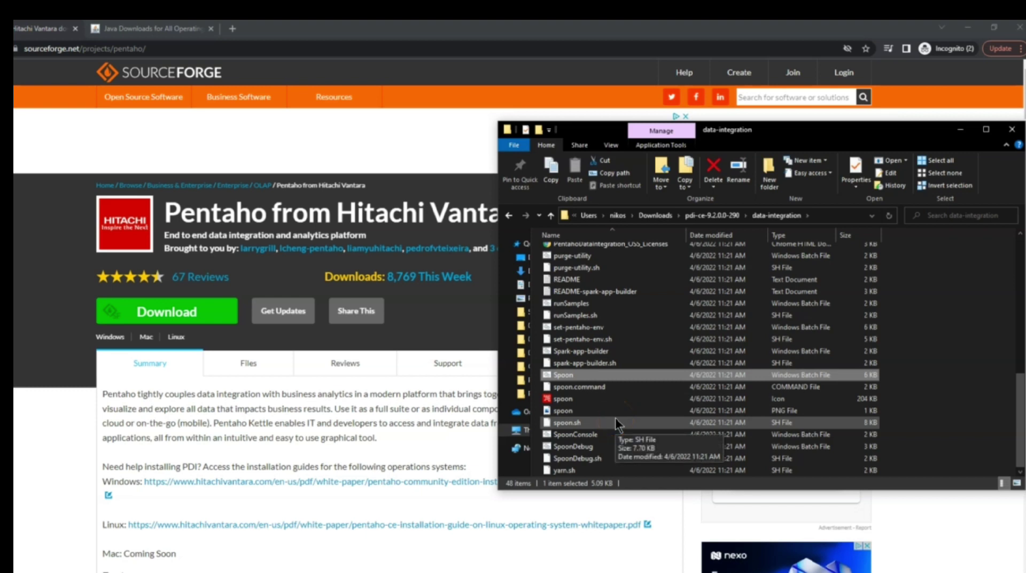
left_click(570, 422)
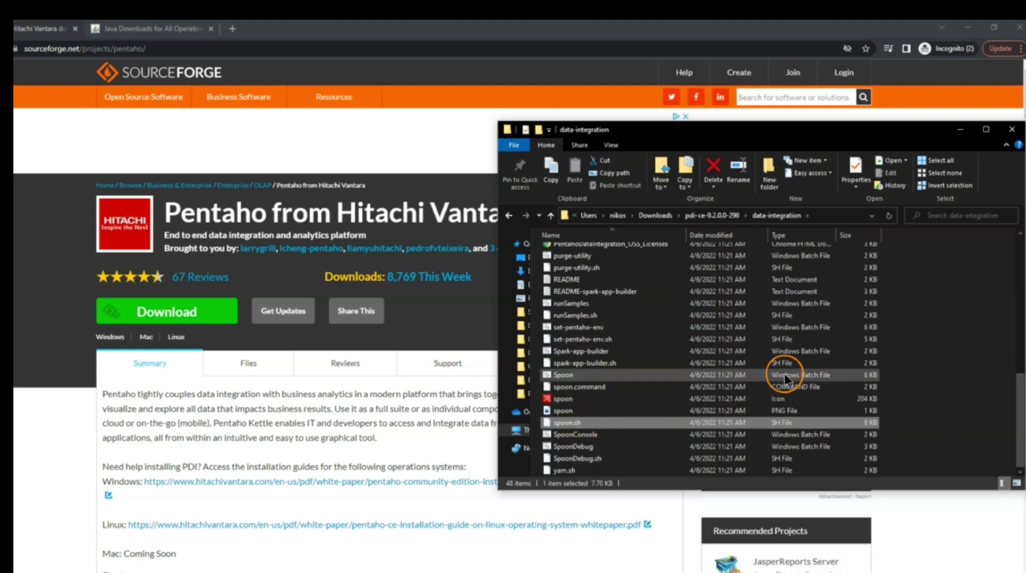
double_click(599, 374)
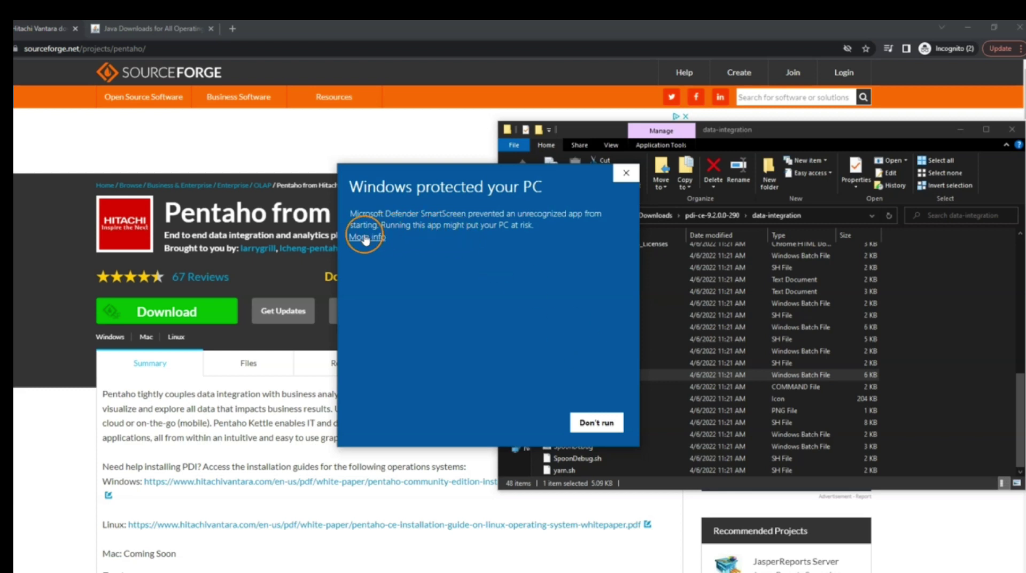
Choose More info and Run anyway in SmartScreen to launch Spoon.bat to its Welcome page.
left_click(366, 239)
left_click(366, 240)
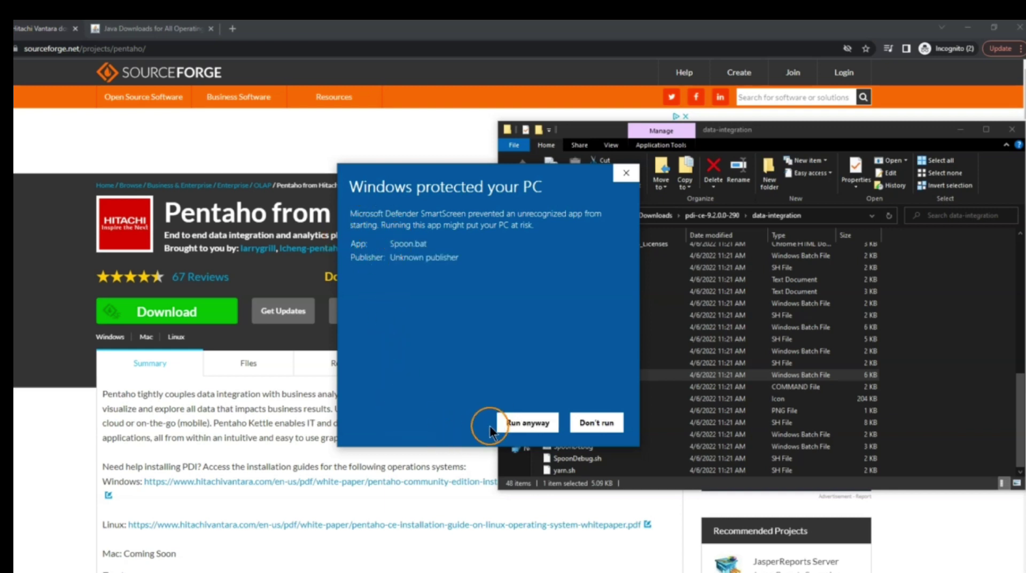
left_click(525, 425)
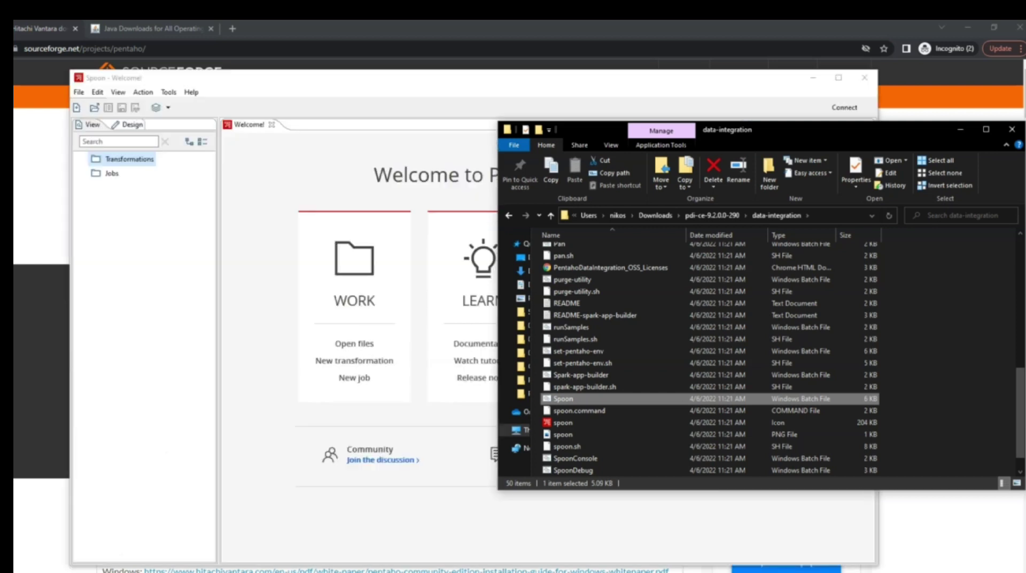
Bring the Spoon Welcome window in front of the data-integration file window.
right_click(589, 398)
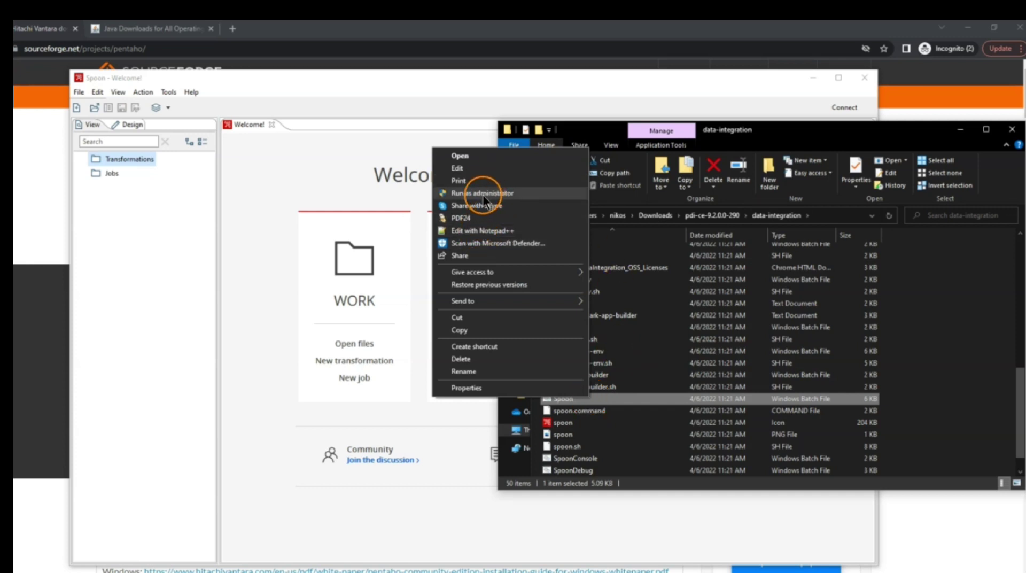
left_click_drag(471, 80, 470, 74)
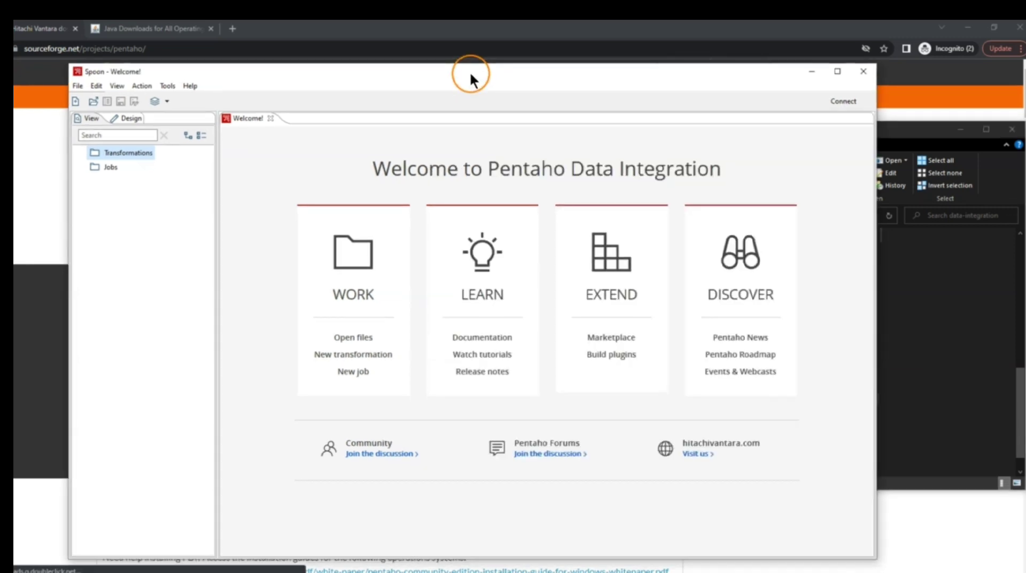
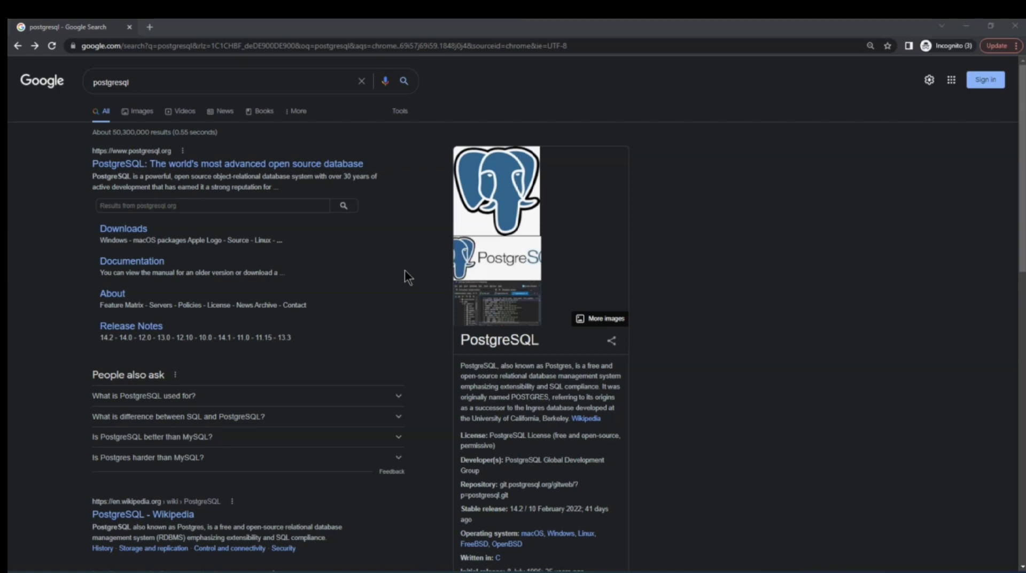
Open the first Google result, 'PostgreSQL: The world's most advanced open source database'.
left_click(430, 331)
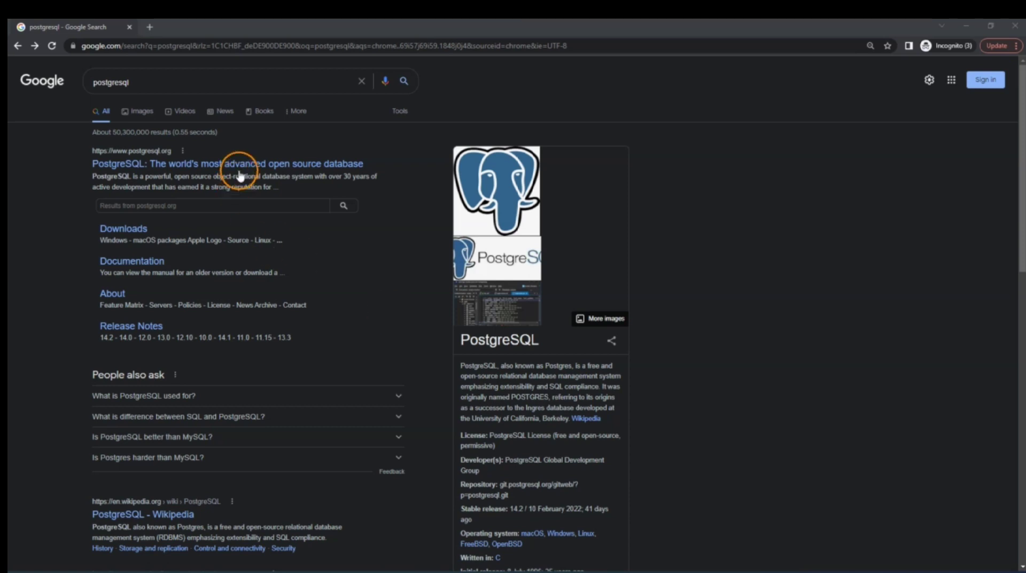
left_click(216, 165)
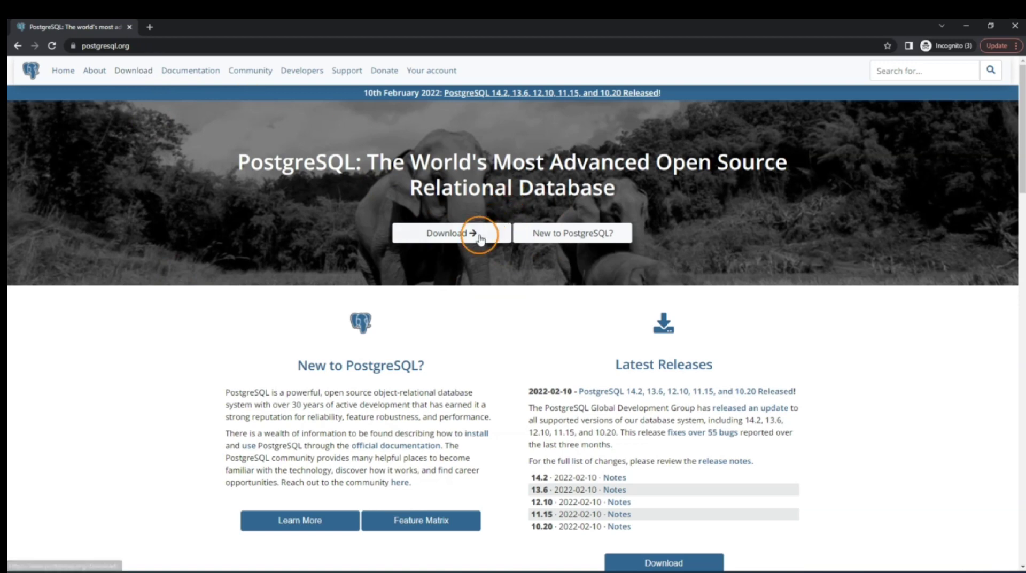
Go from Download to the Windows installers page, then on to EDB's Download PostgreSQL page.
left_click(450, 235)
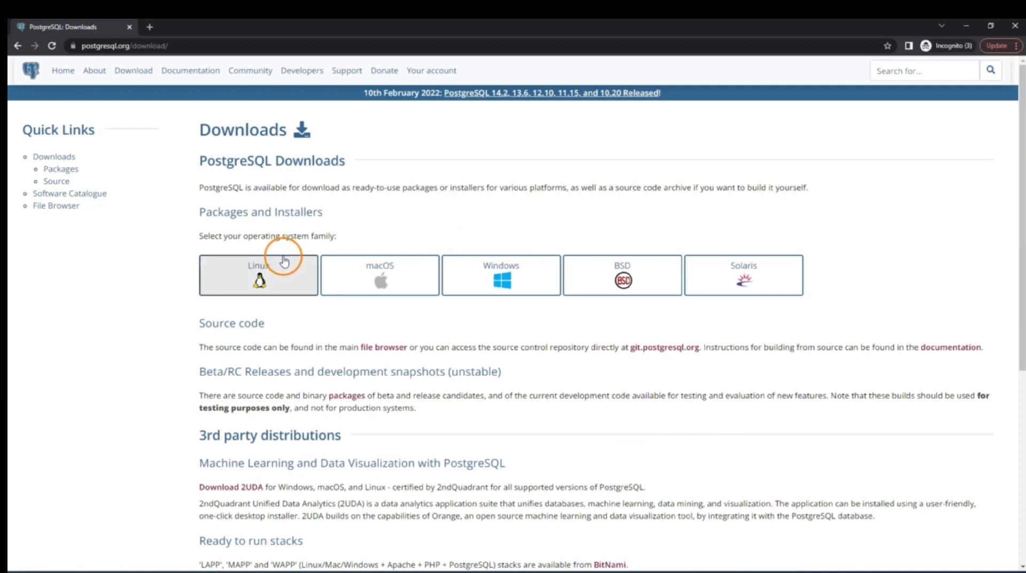
left_click(470, 288)
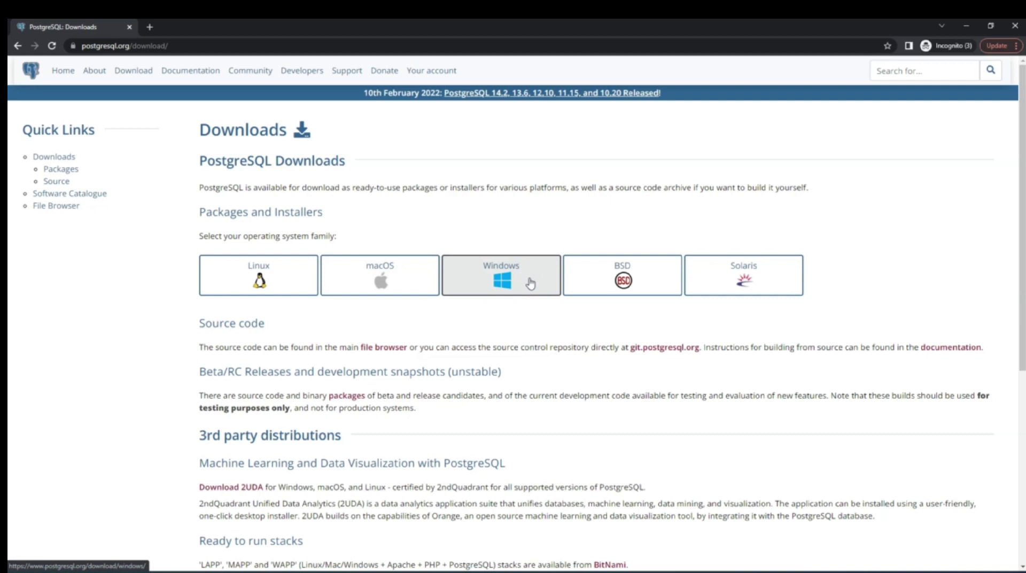
left_click(529, 282)
left_click(480, 258)
left_click(383, 286)
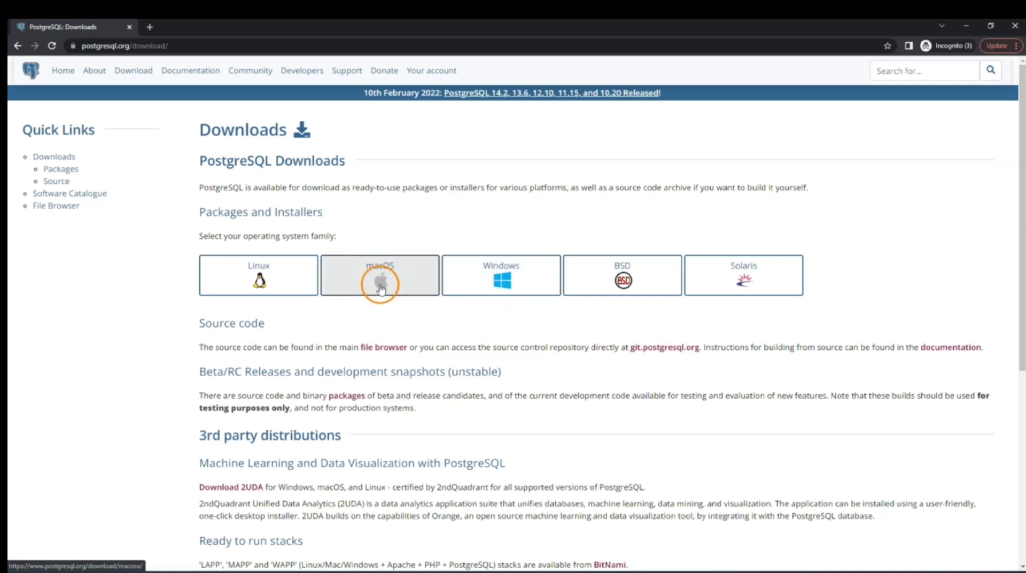
left_click(439, 300)
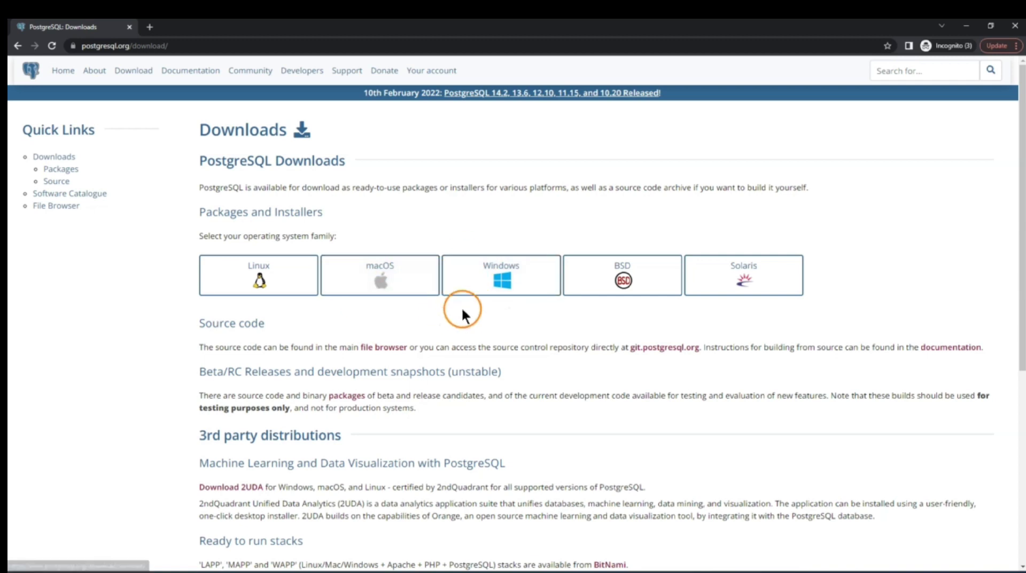
left_click(490, 288)
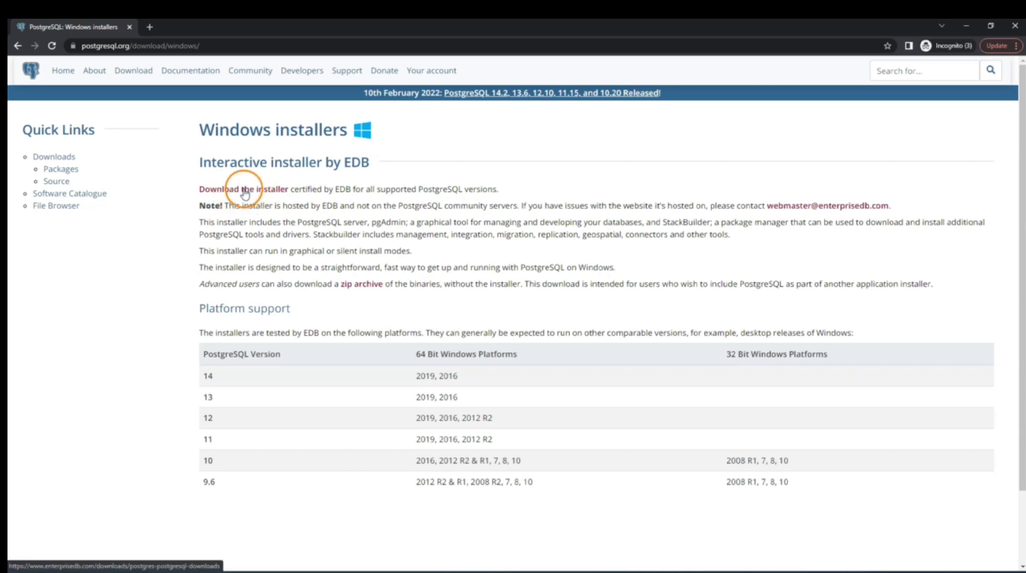
left_click(244, 192)
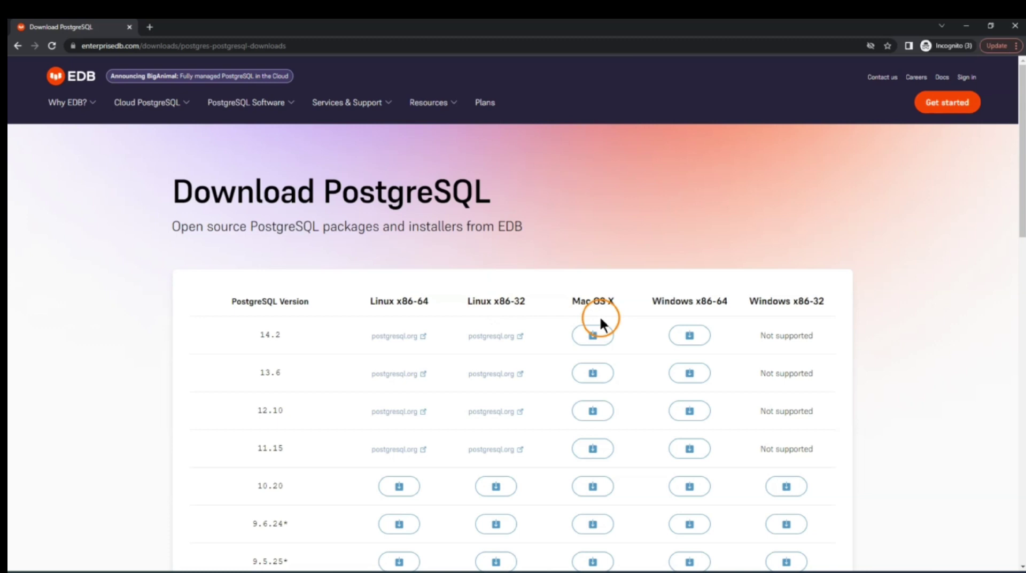
Locate the 14.2 row under the Windows x86-64 column.
left_click_drag(651, 306, 728, 291)
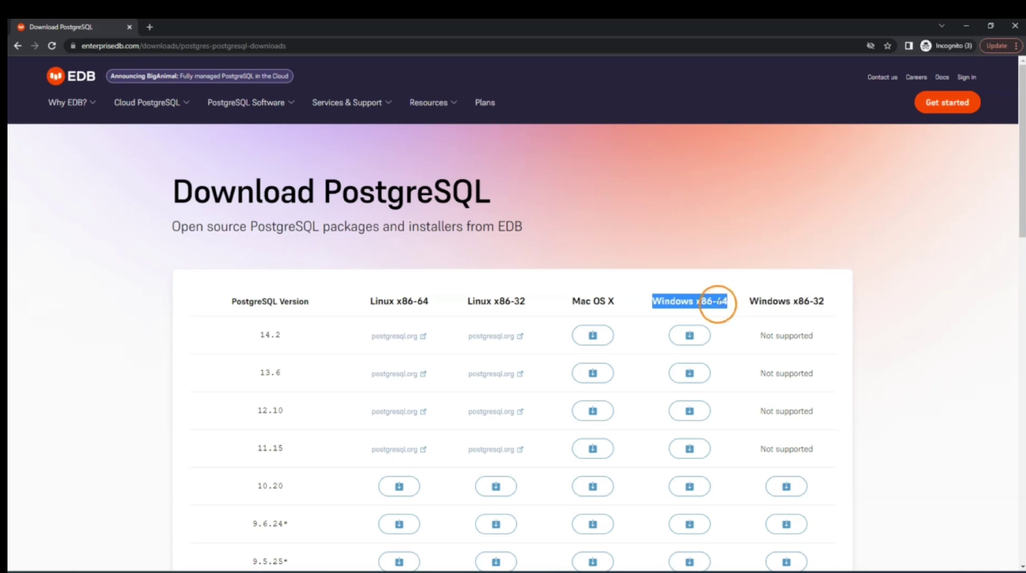
left_click(721, 300)
double_click(721, 301)
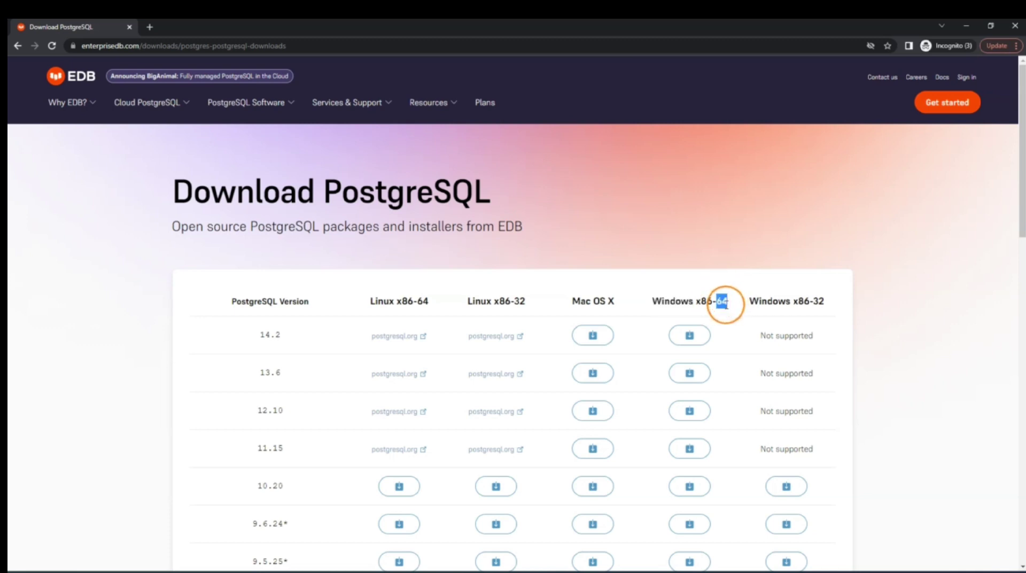
double_click(724, 300)
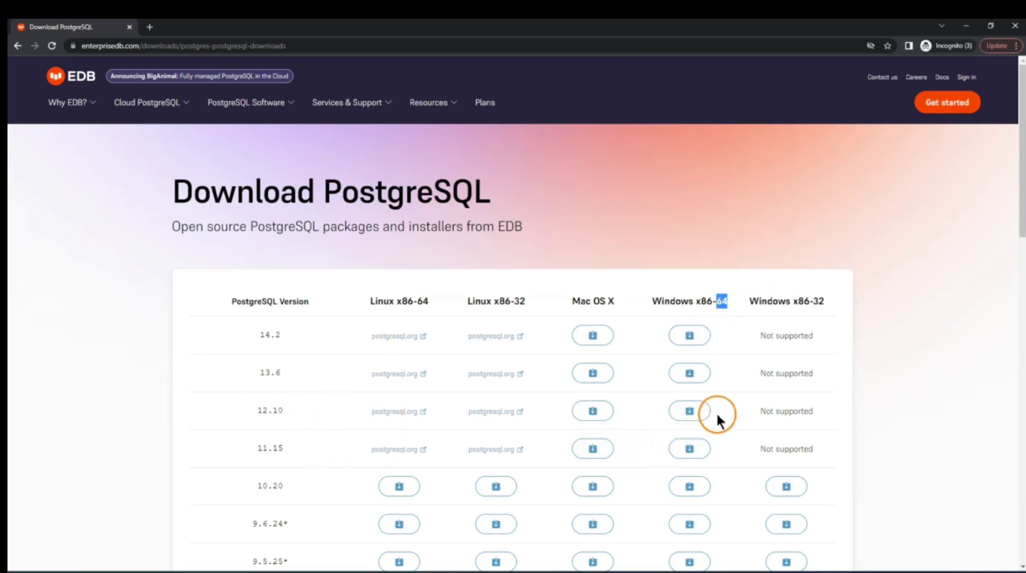
left_click(689, 335)
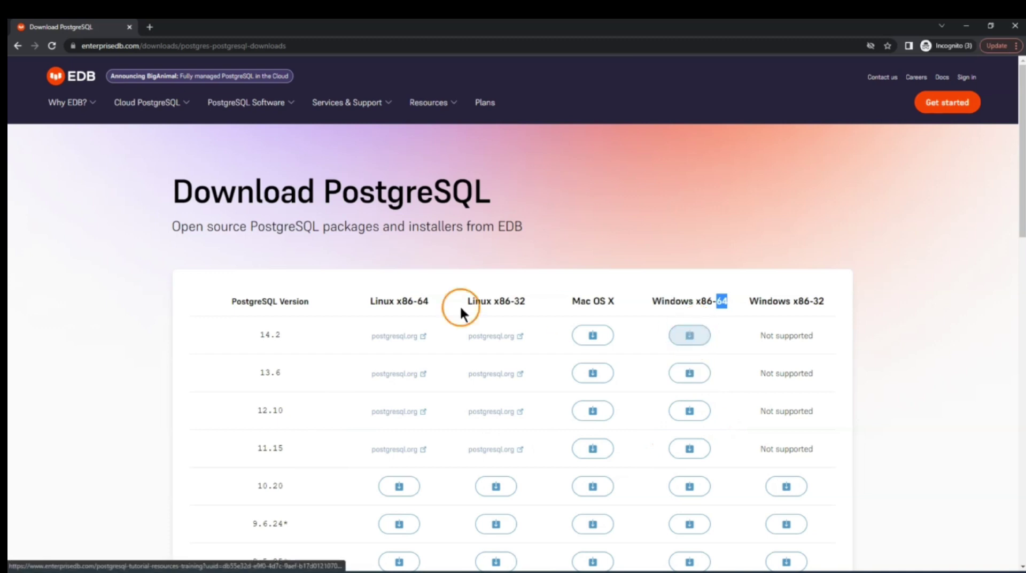
left_click_drag(258, 335, 278, 337)
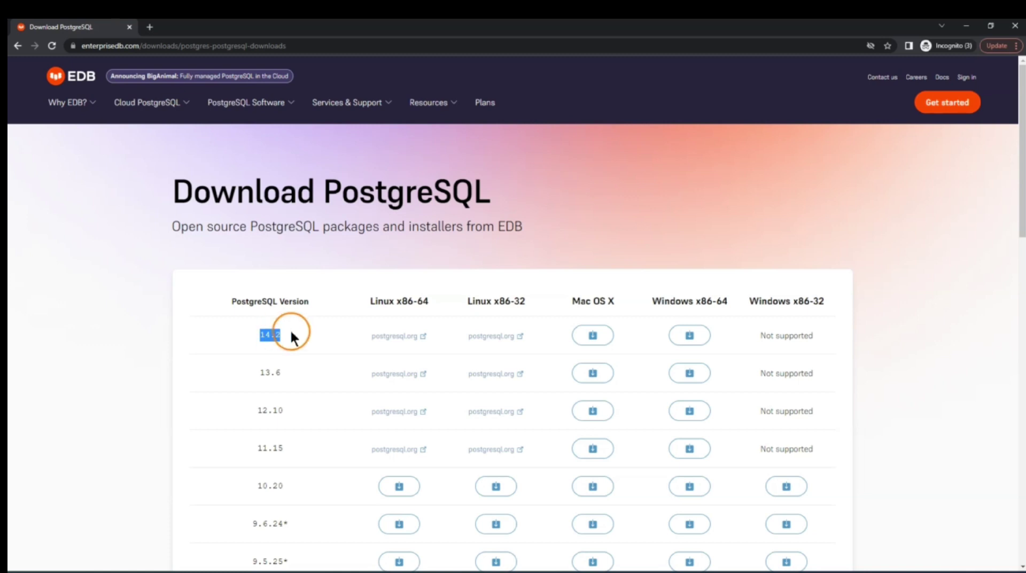
Download the PostgreSQL 14.2 Windows x86-64 installer and run the downloaded .exe.
left_click(692, 334)
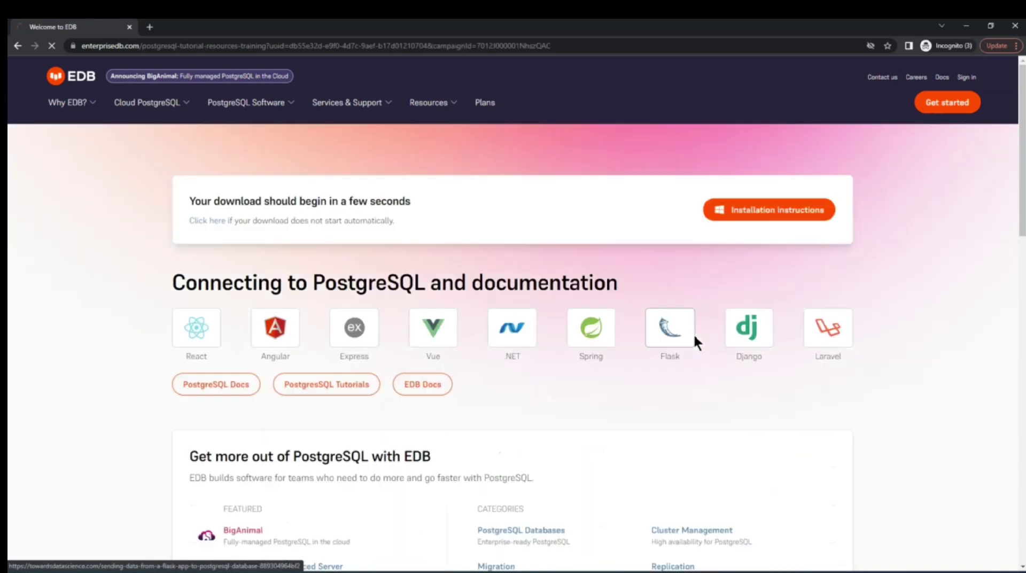
left_click(158, 472)
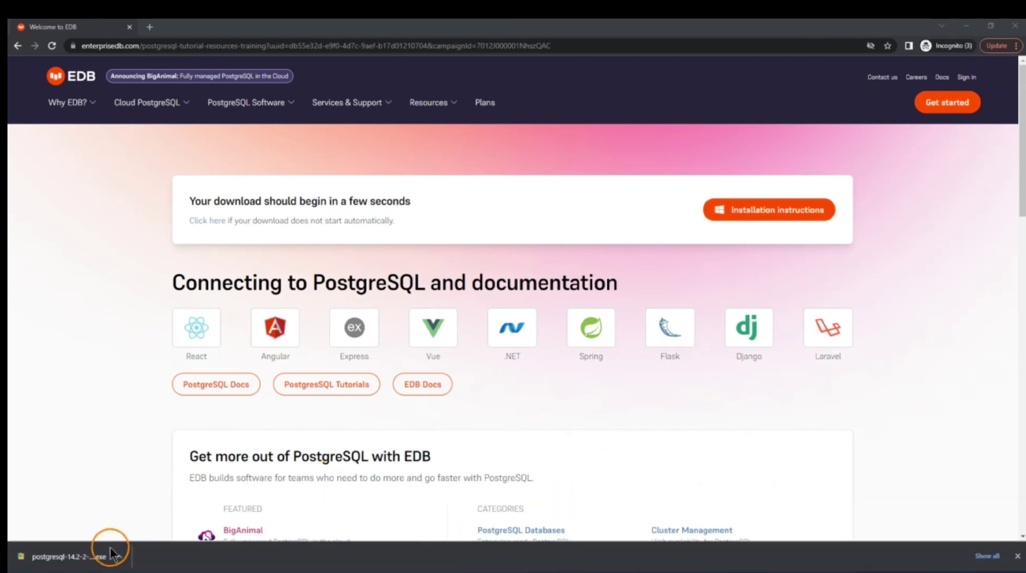
left_click(89, 558)
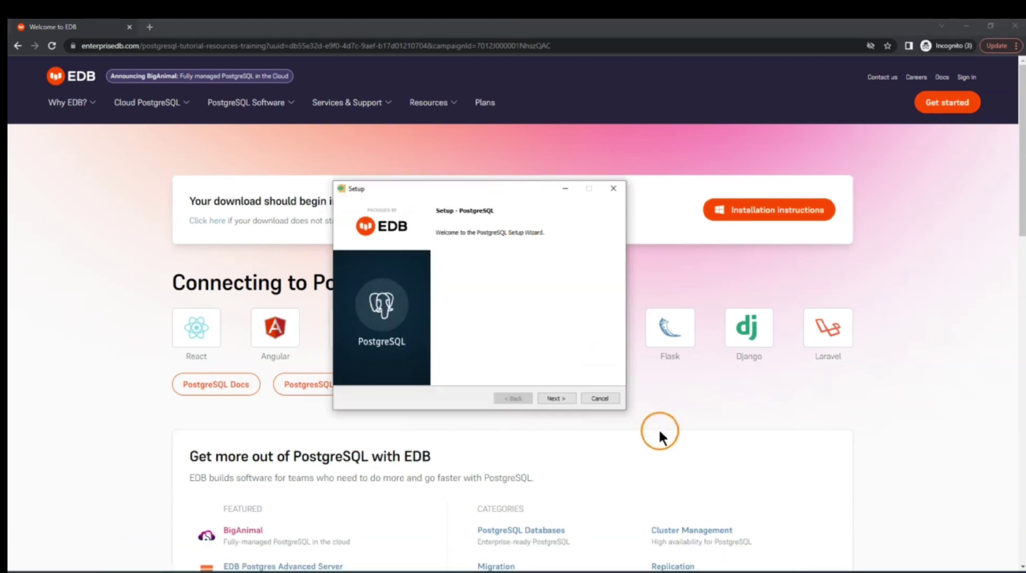
Keep the default installation folder, toggle the Stack Builder component, and keep the default data directory.
left_click(555, 399)
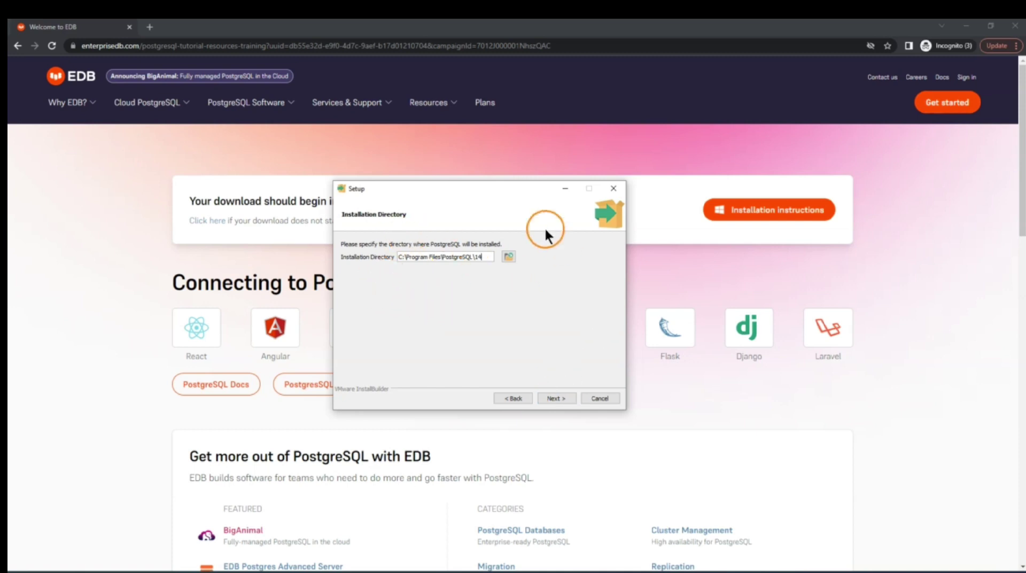
left_click(555, 398)
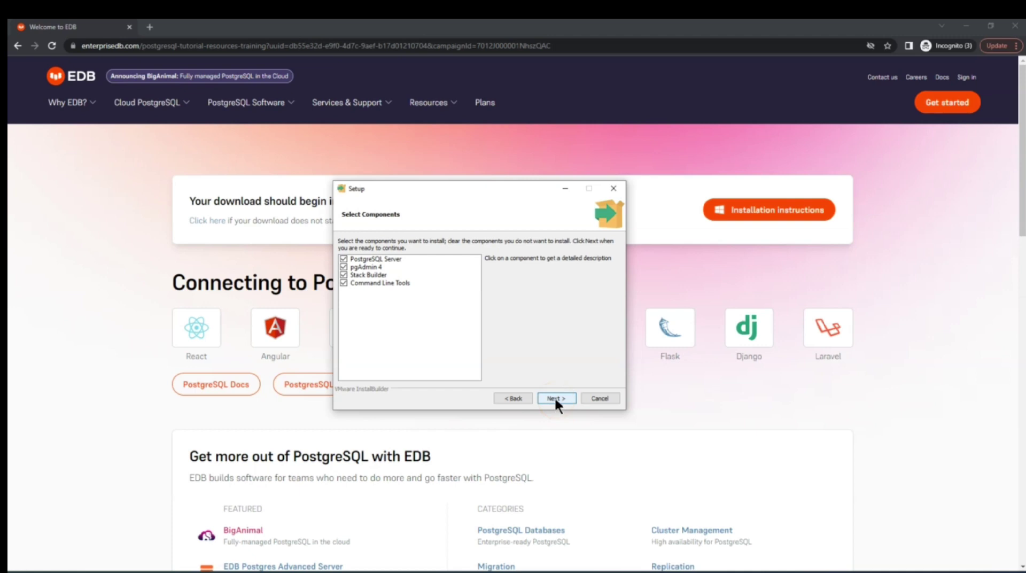
left_click(344, 274)
left_click(560, 398)
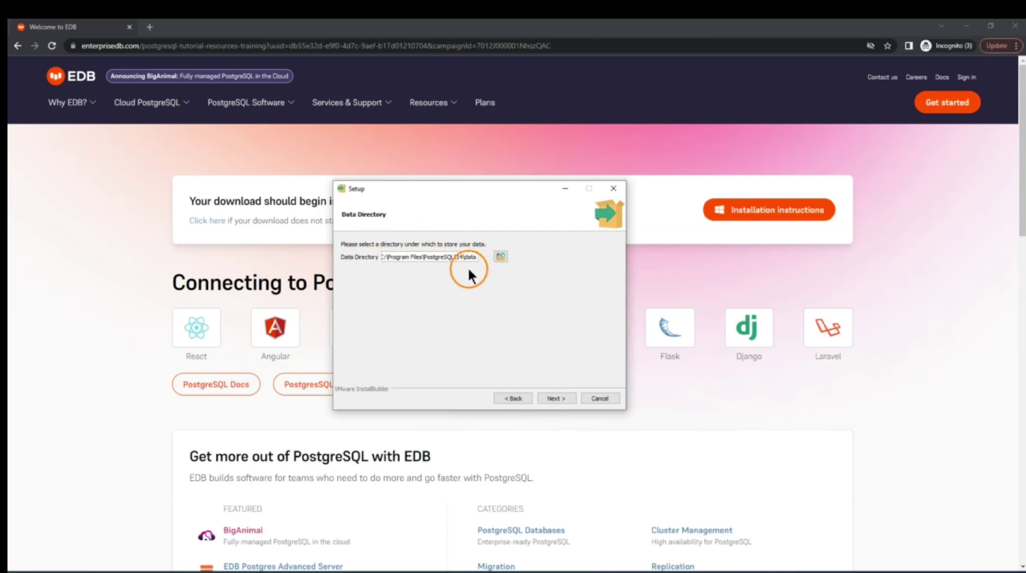
left_click(556, 398)
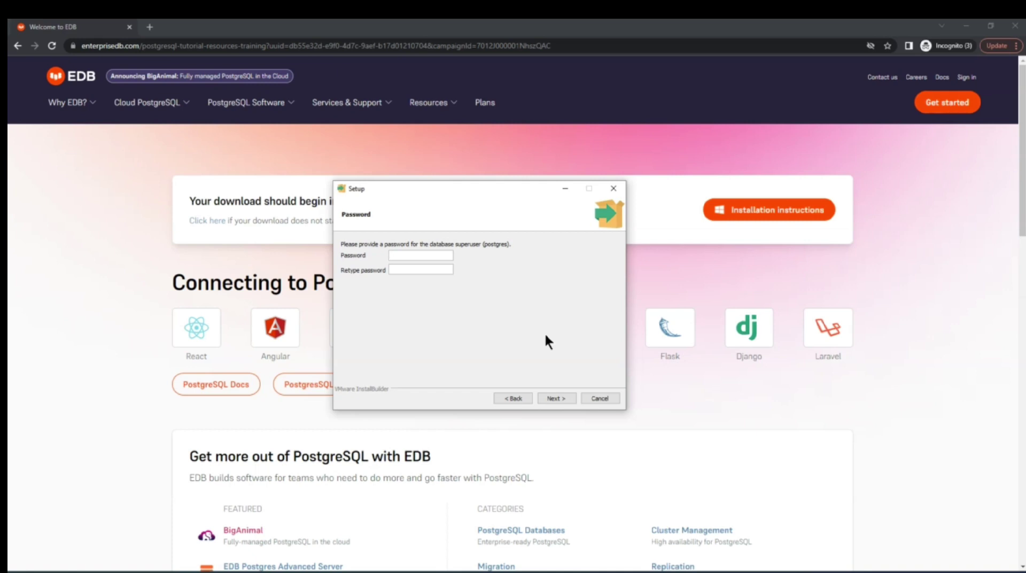
Enter and confirm the postgres superuser password, then continue to the Port page.
type("postgres")
key("Tab")
type("postgres")
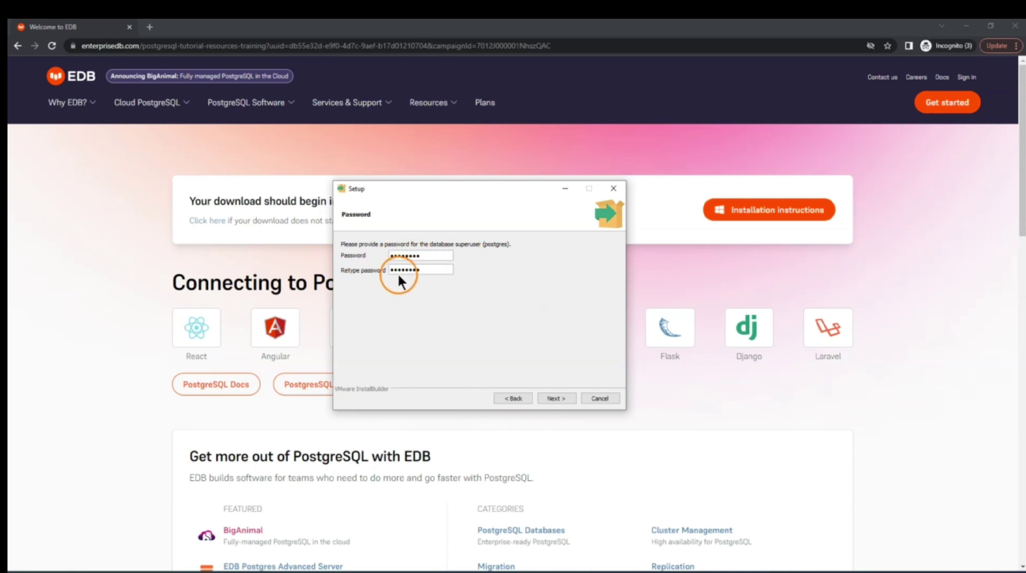
left_click(558, 398)
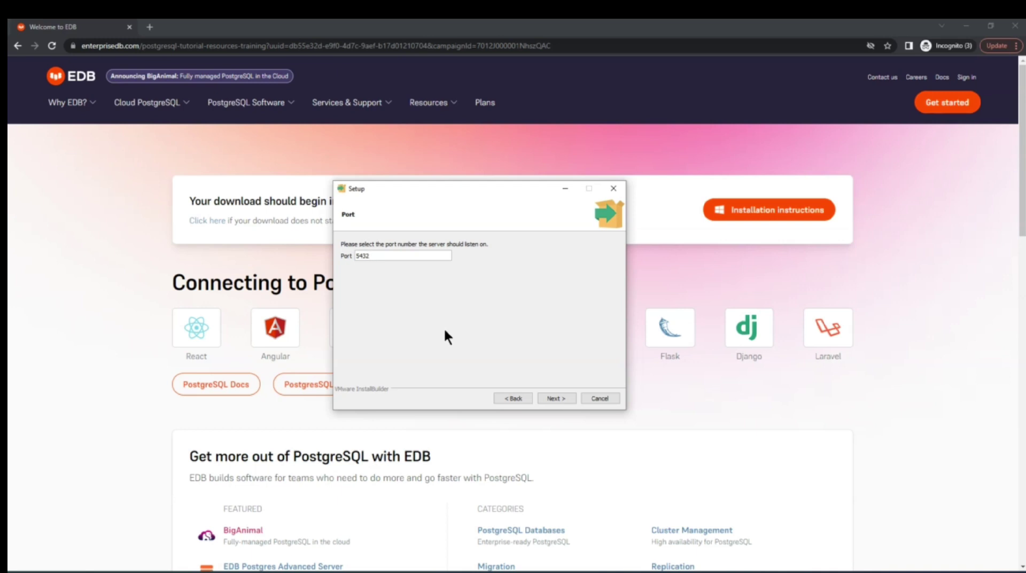
Keep port 5432 and the default locale, accept the summary, and start installing.
left_click(556, 398)
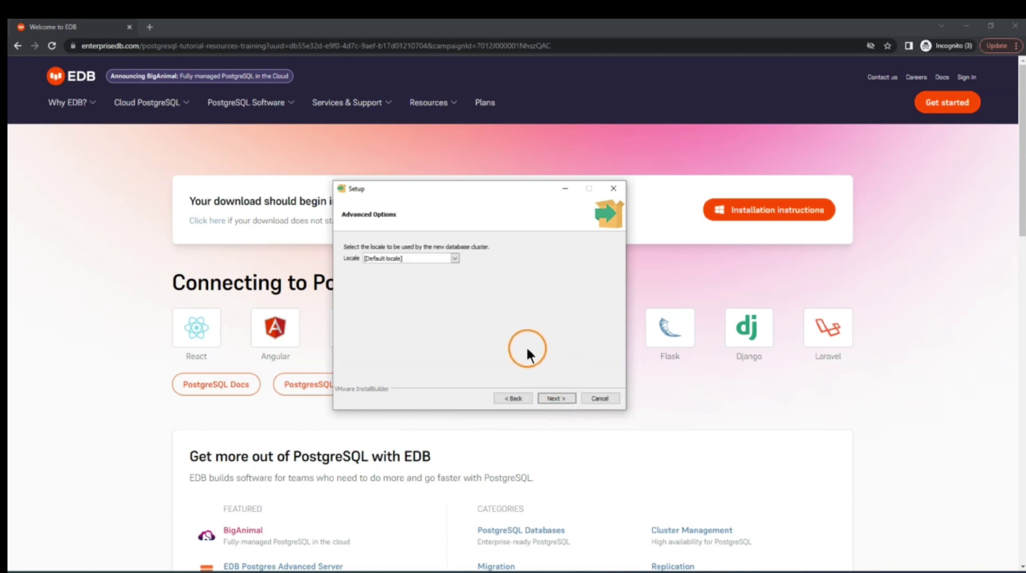
left_click(555, 399)
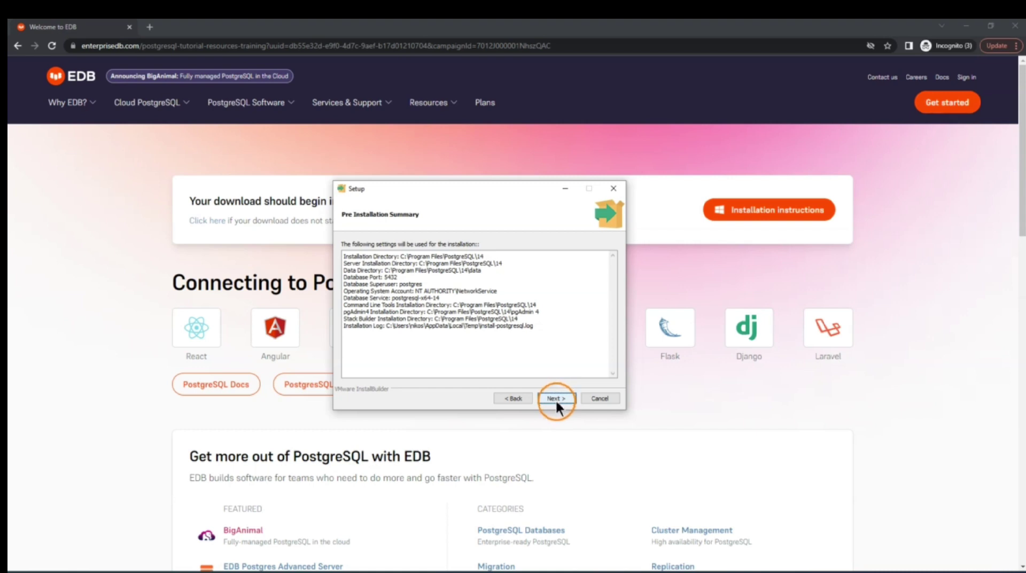
left_click(556, 398)
left_click(556, 398)
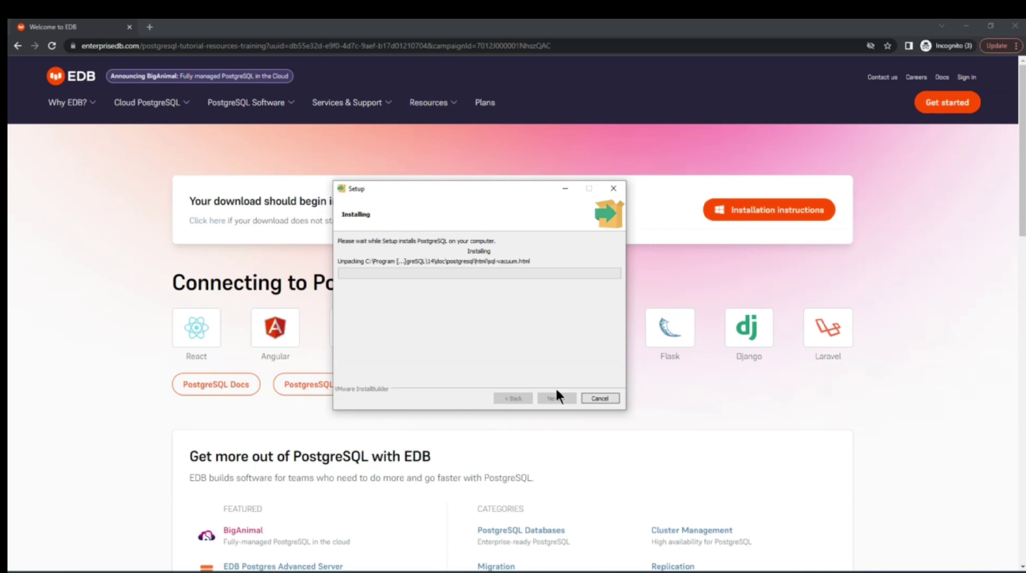
After installation, uncheck Launch Stack Builder and finish the wizard.
left_click(511, 357)
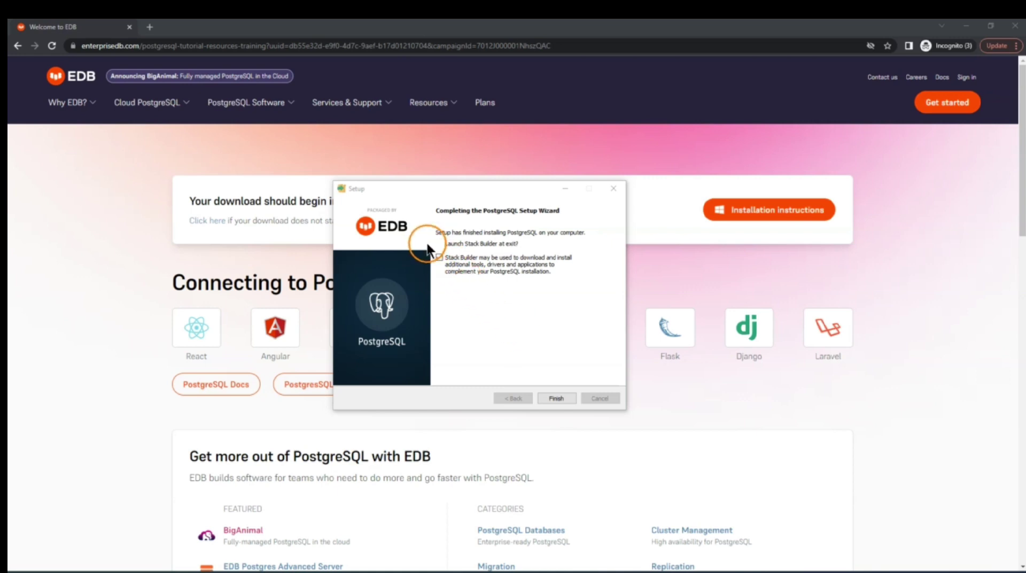
left_click(438, 257)
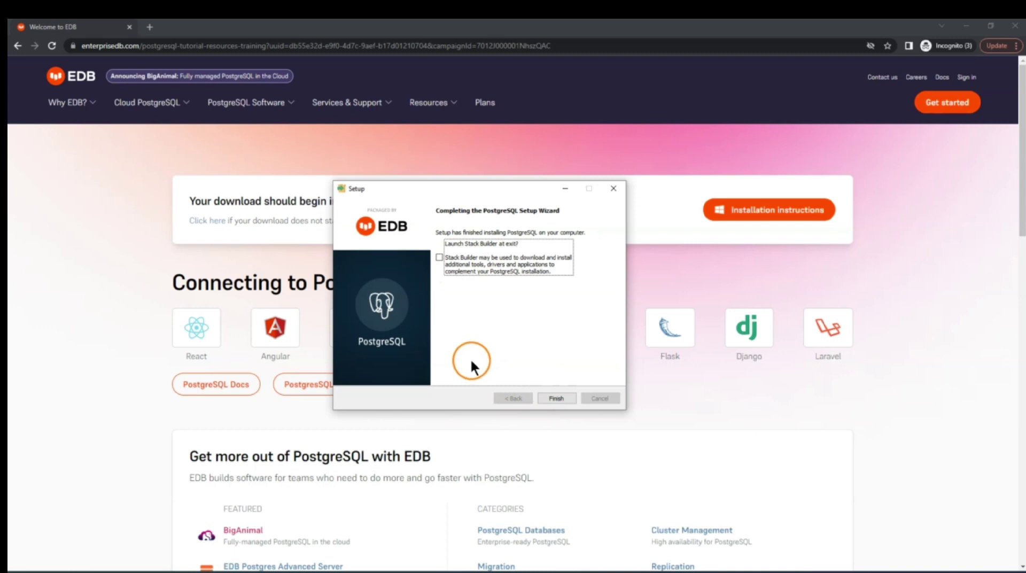
left_click(555, 398)
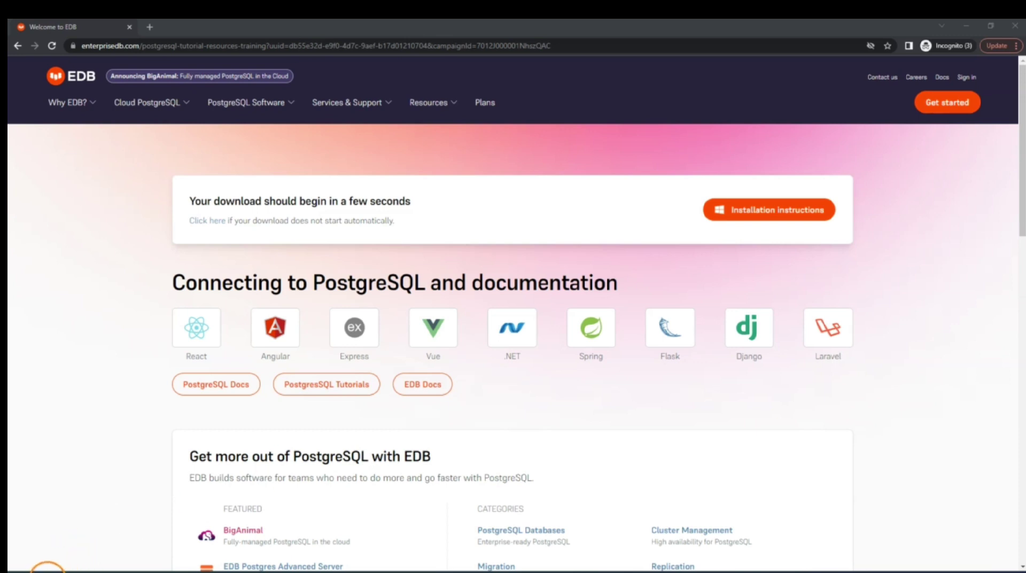
Search the Start menu for 'pg' and launch pgAdmin 4.
left_click(34, 568)
type("pg")
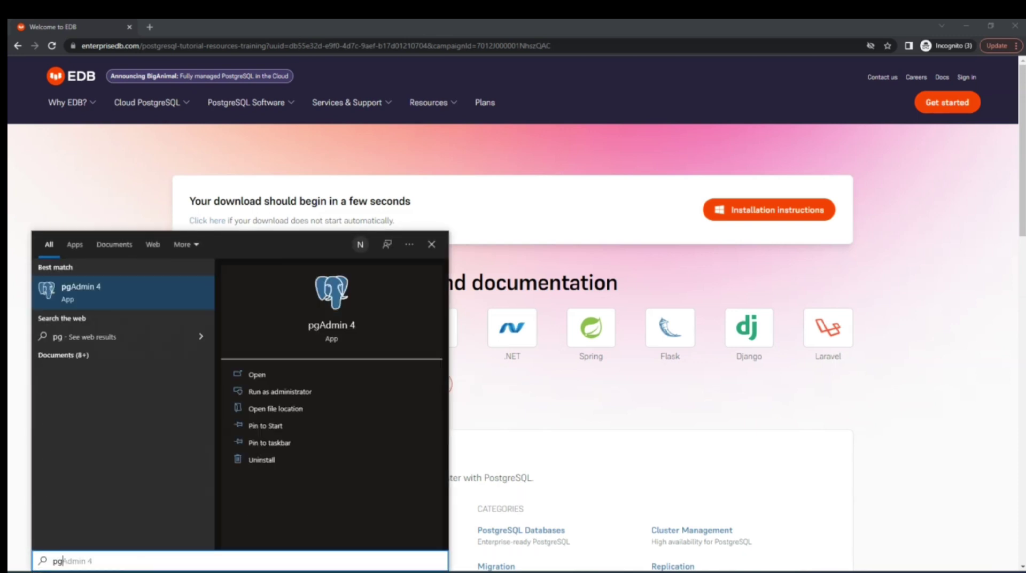
left_click(134, 293)
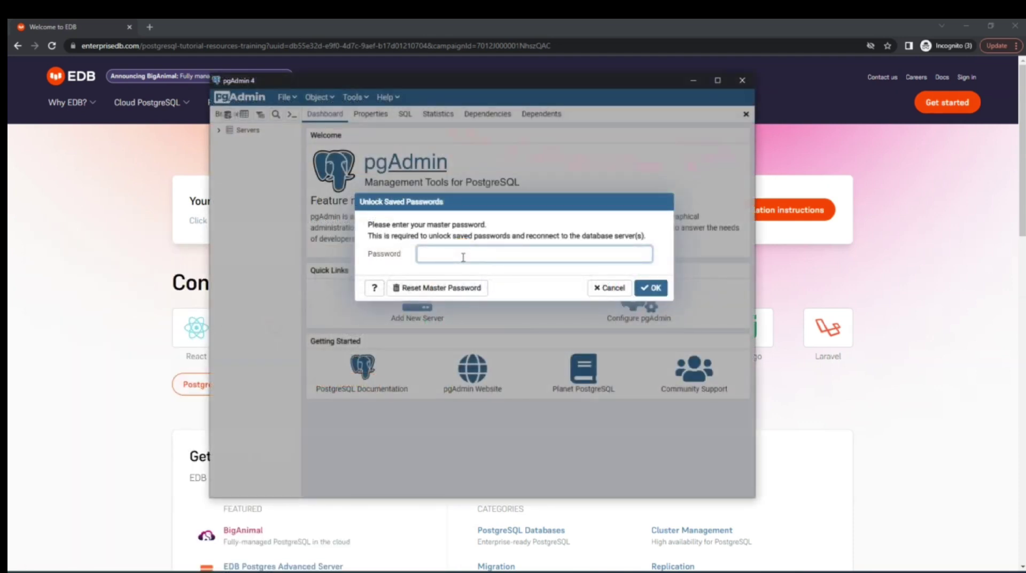
Unlock pgAdmin with the master password, maximize the window, and expand Servers.
type("postgres")
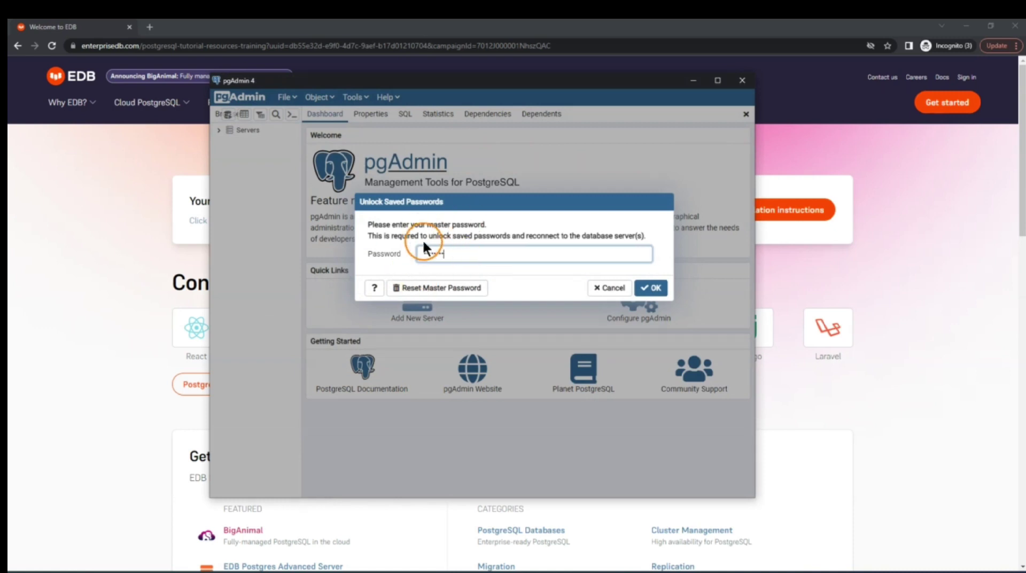
left_click(653, 288)
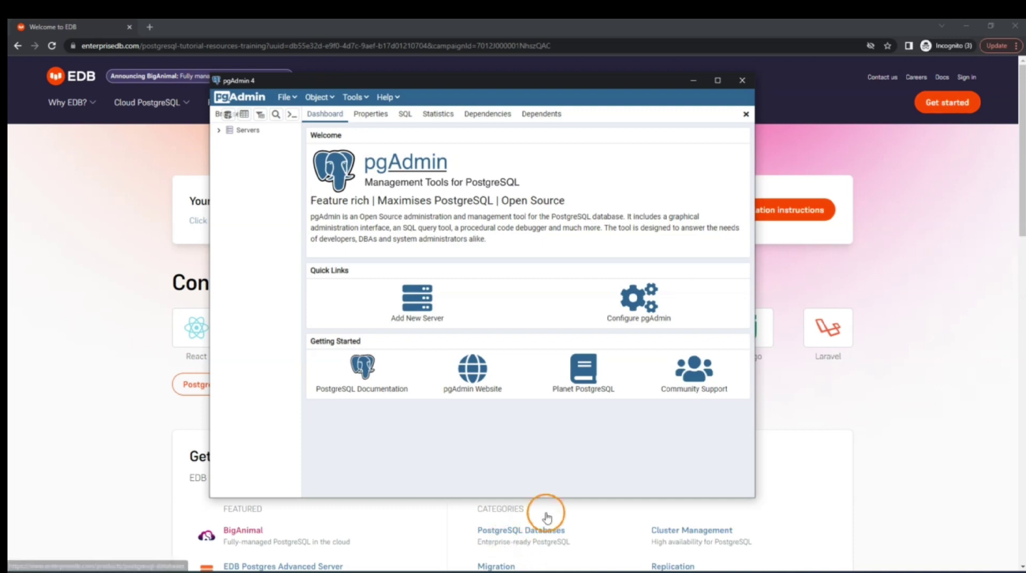
left_click(718, 81)
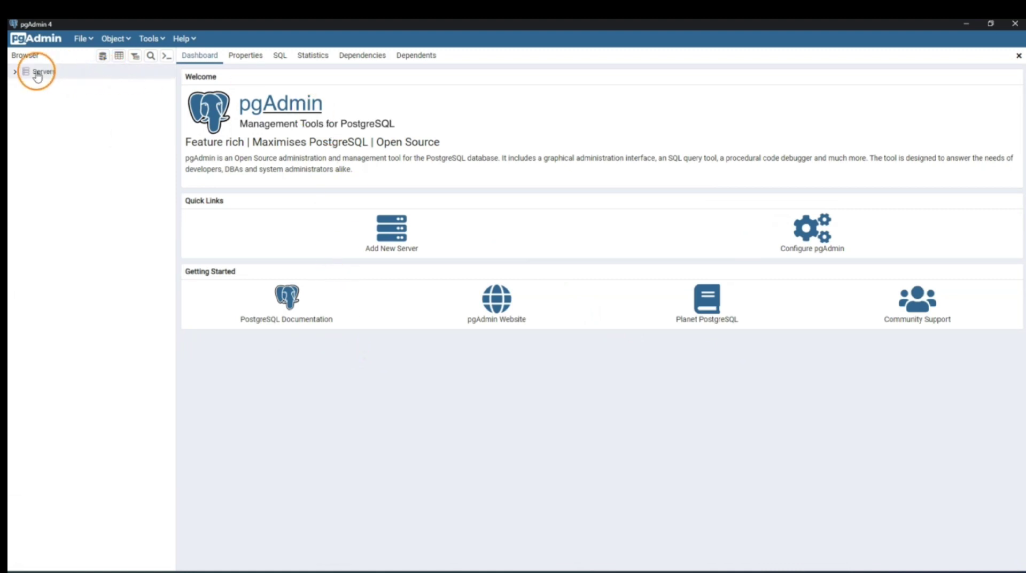
left_click(15, 73)
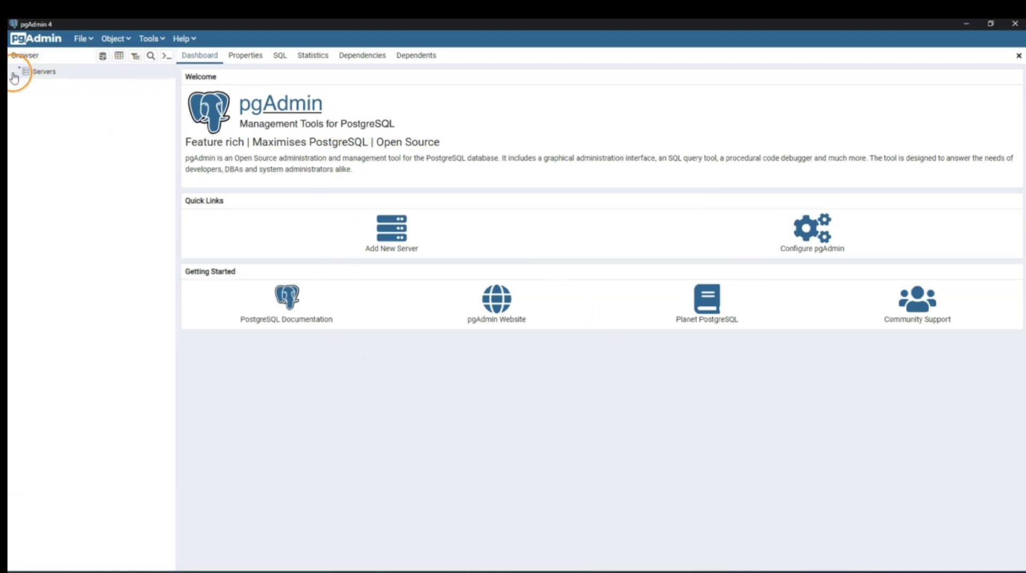